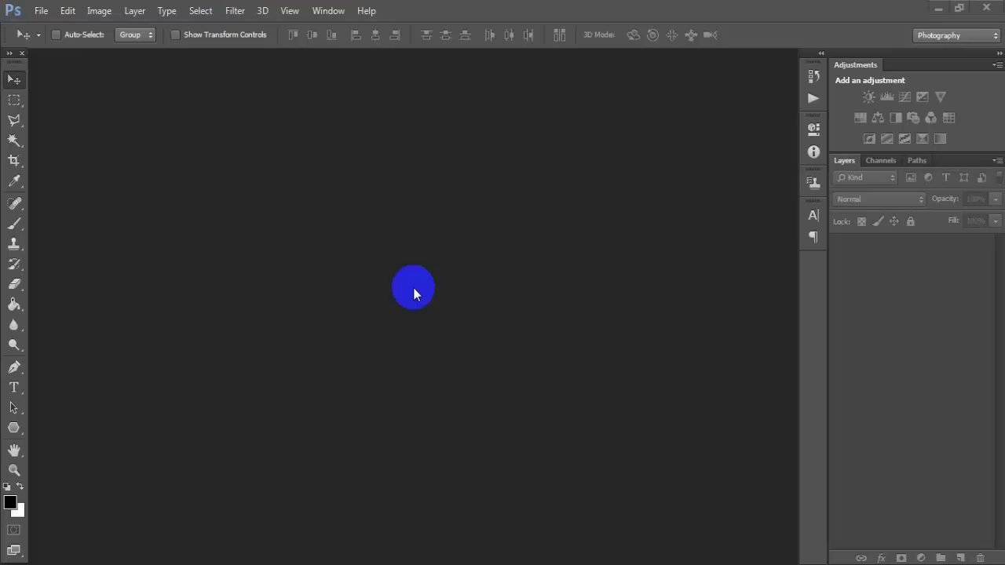
# Open 00 1.jpg, dock it as a tab, and duplicate Background into Layer 1 with Ctrl+J.
pyautogui.click(40, 10)
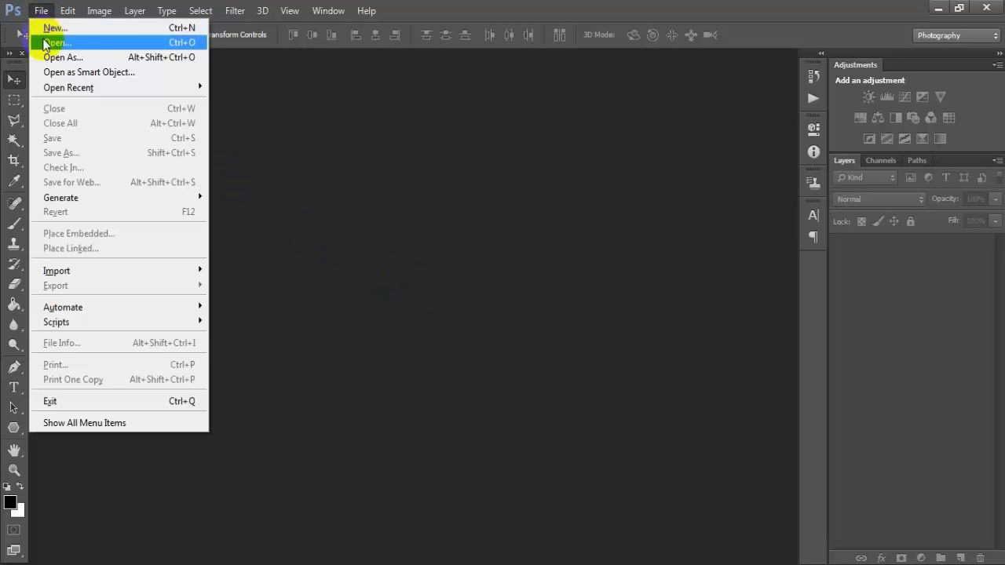
pyautogui.click(106, 49)
pyautogui.click(251, 239)
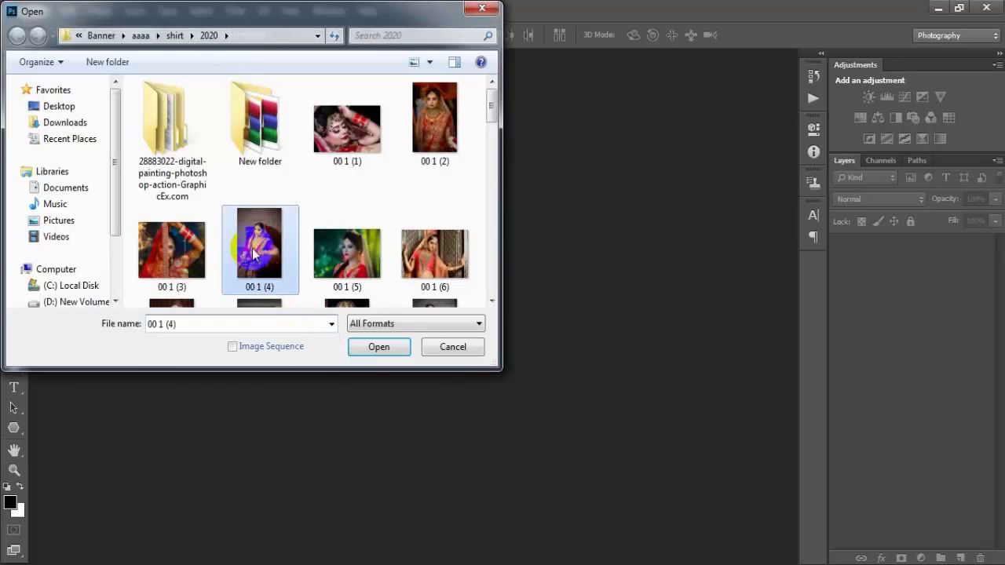
pyautogui.scroll(-1, 254, 251)
pyautogui.click(267, 235)
pyautogui.click(365, 347)
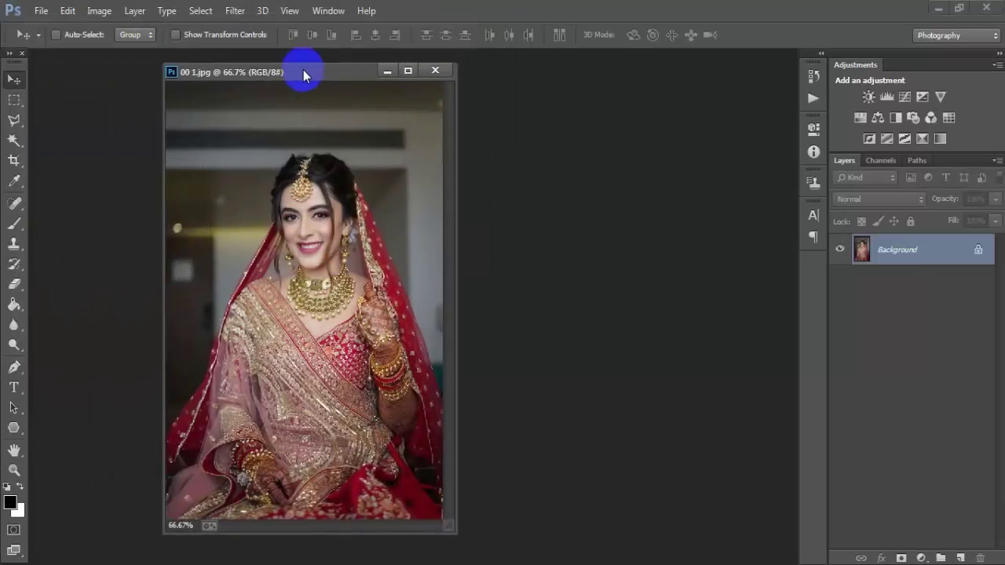
pyautogui.moveTo(139, 54); pyautogui.dragTo(330, 60)
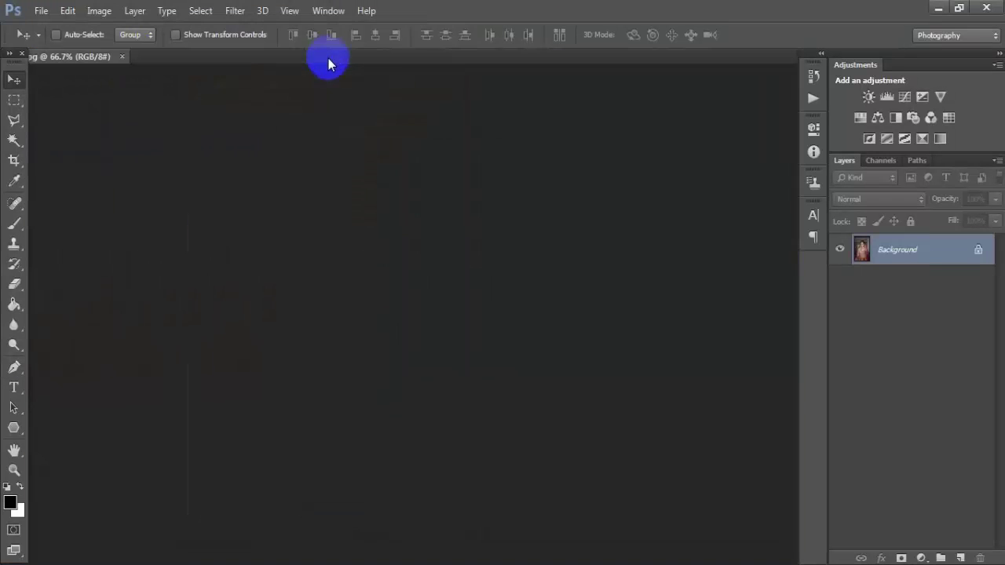
pyautogui.hotkey('ctrl', 'j')
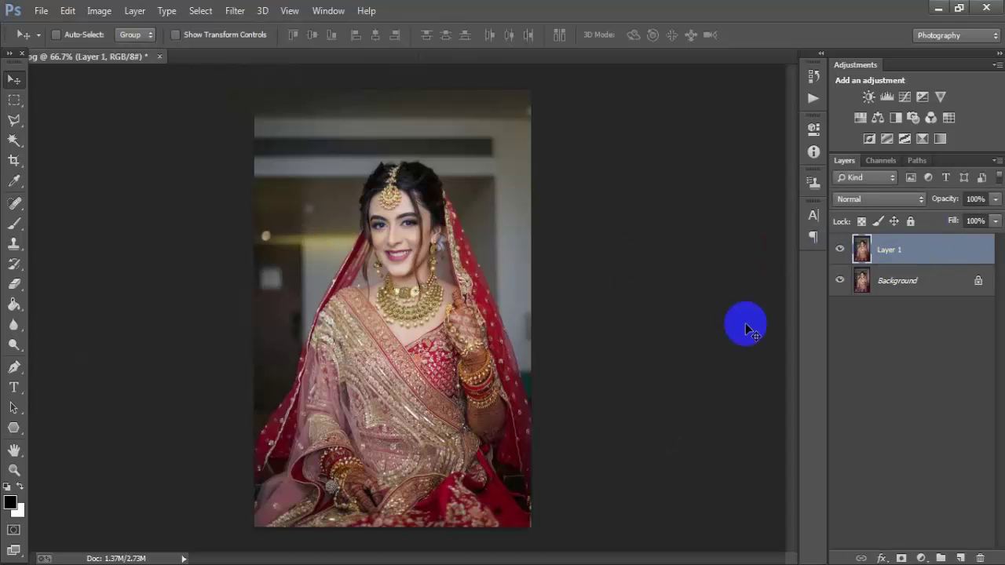
# In Camera Raw Filter set Exposure -0.15, Contrast +25, Highlights +14, Shadows -30, Whites +22, Blacks -34.
pyautogui.click(237, 10)
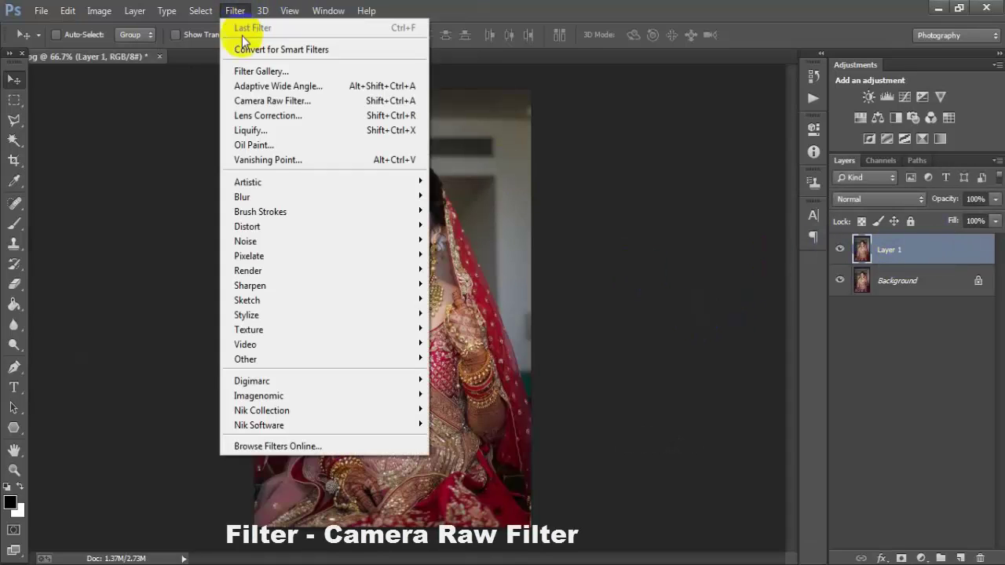
pyautogui.click(330, 111)
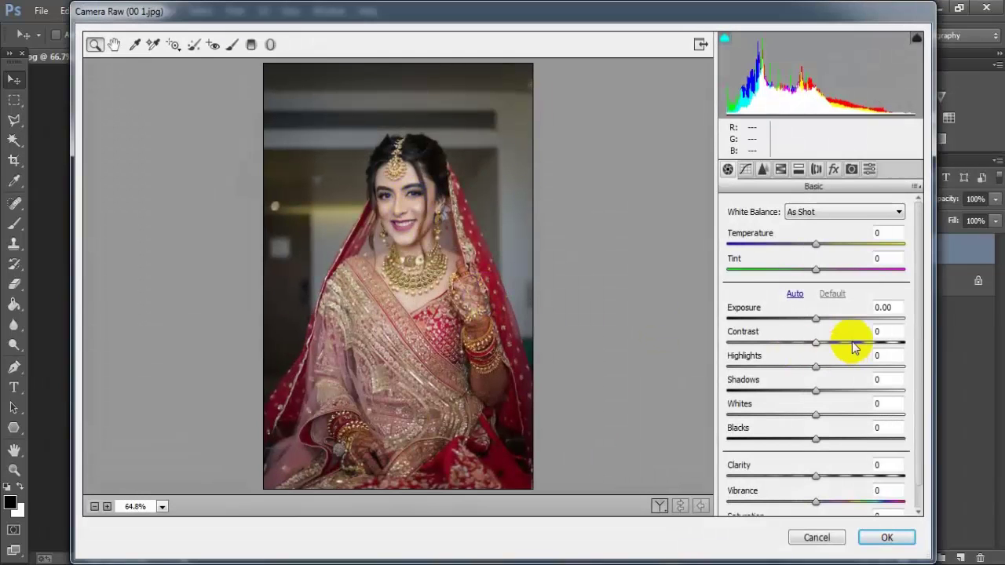
pyautogui.moveTo(816, 321); pyautogui.dragTo(813, 322)
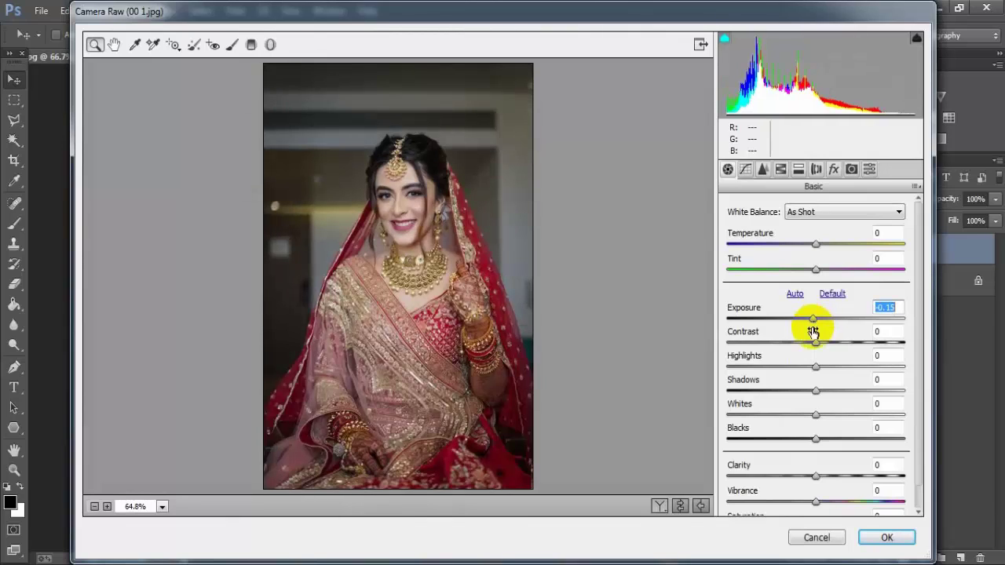
pyautogui.click(814, 343)
pyautogui.moveTo(813, 343); pyautogui.dragTo(835, 350)
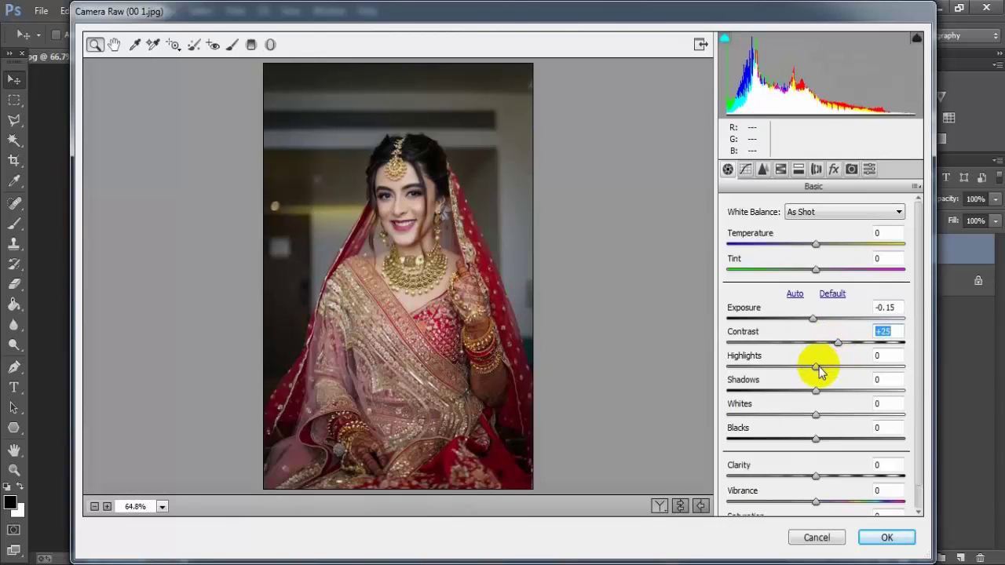
pyautogui.moveTo(814, 367); pyautogui.dragTo(832, 371)
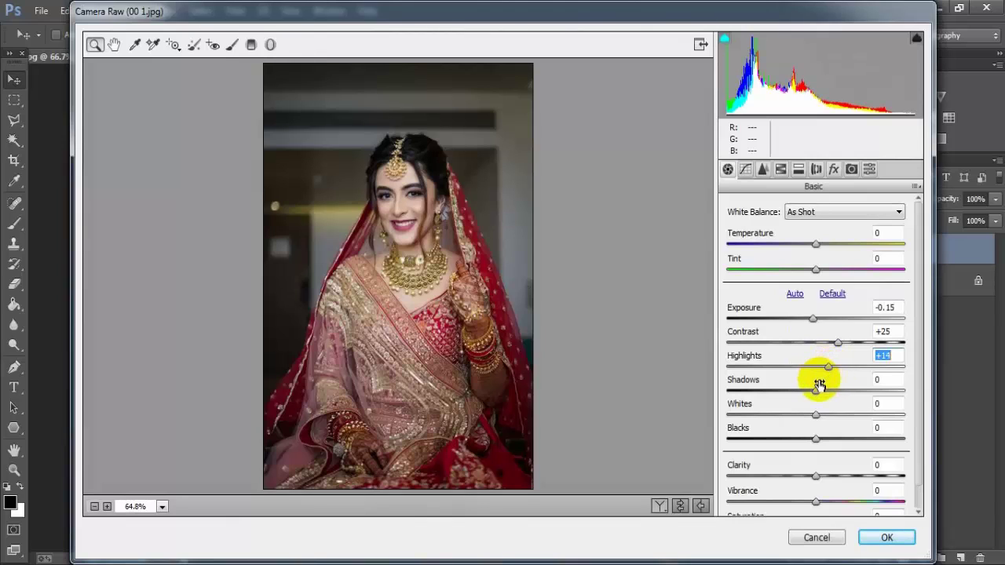
pyautogui.moveTo(815, 392); pyautogui.dragTo(790, 404)
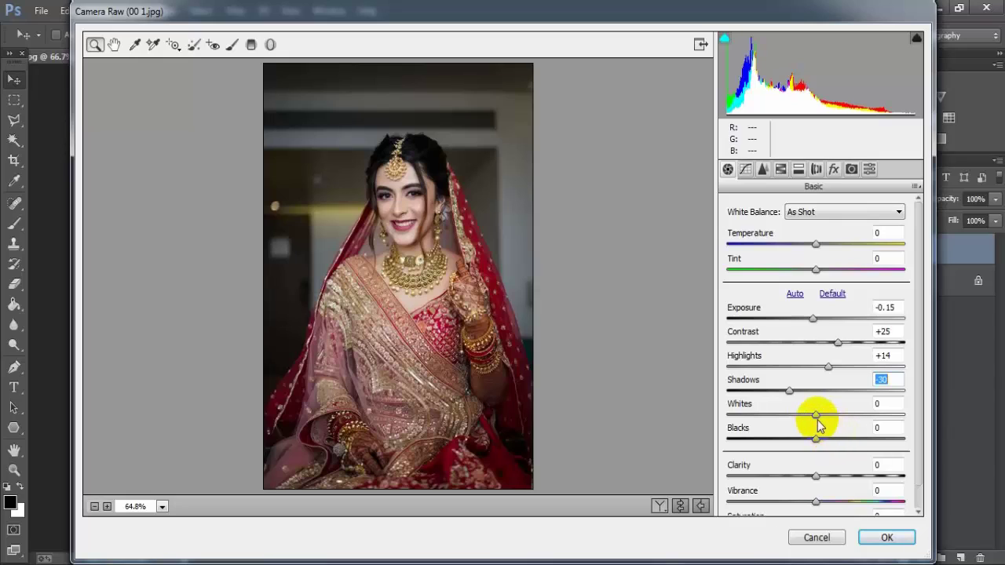
pyautogui.moveTo(817, 416); pyautogui.dragTo(836, 418)
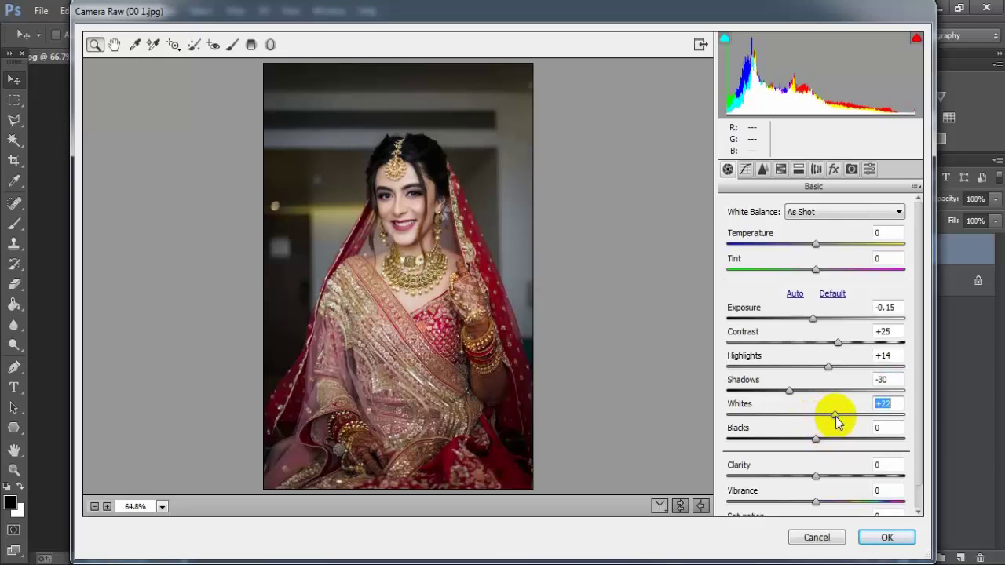
pyautogui.moveTo(817, 438); pyautogui.dragTo(789, 445)
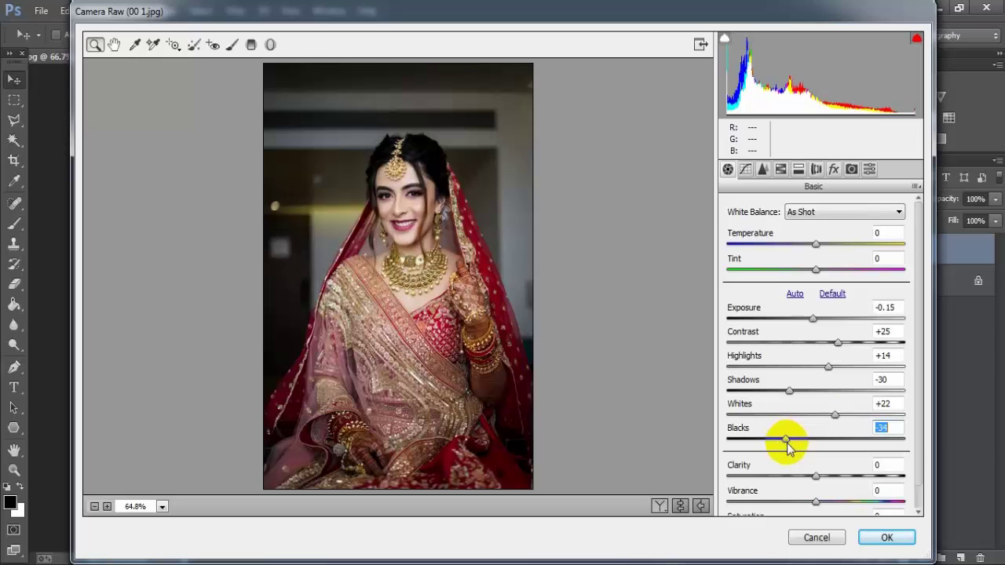
# Lower in the Basic panel, set Clarity +16, Vibrance +10 and Saturation +22.
pyautogui.scroll(-1, 922, 455)
pyautogui.scroll(-1, 923, 455)
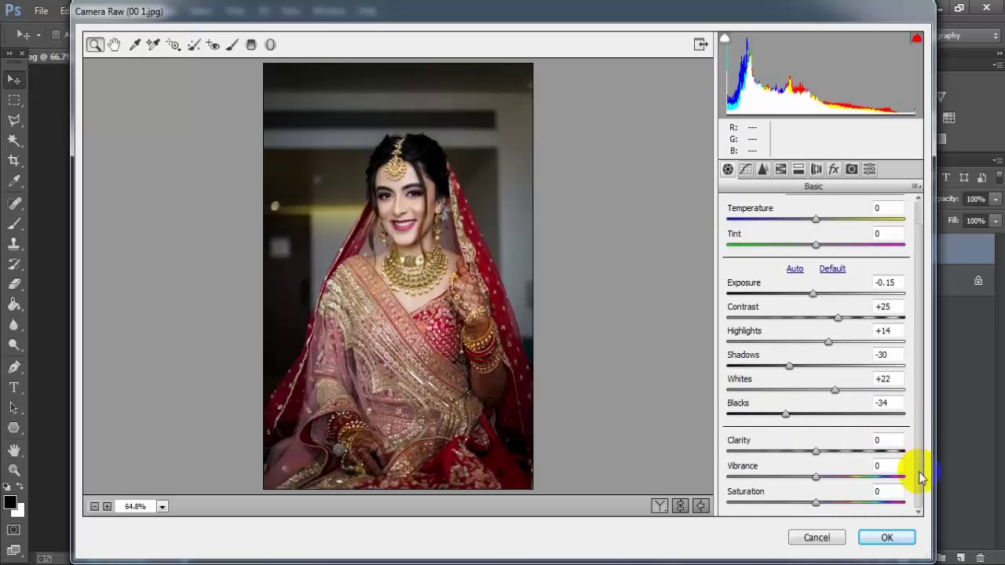
pyautogui.moveTo(816, 452); pyautogui.dragTo(832, 457)
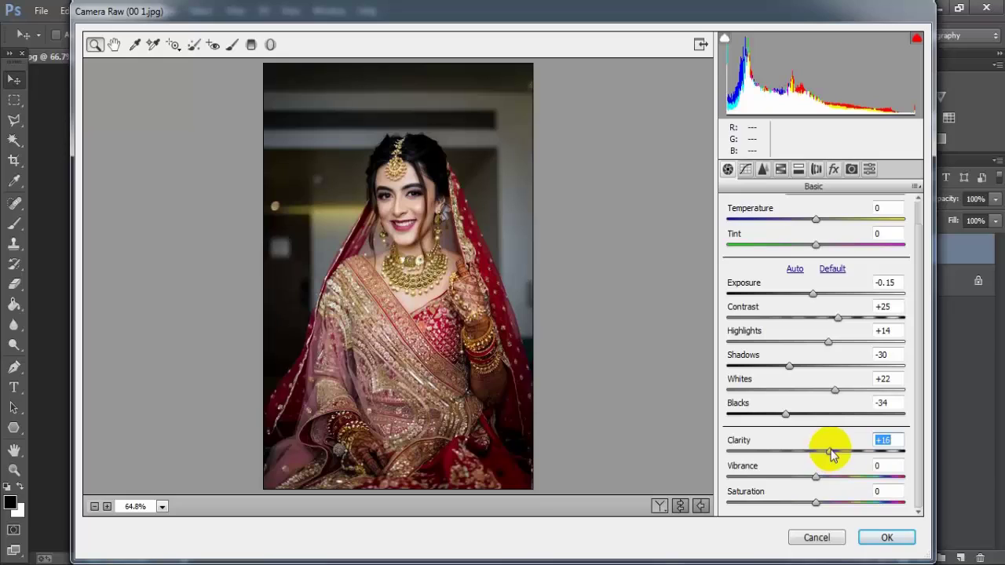
pyautogui.moveTo(816, 477); pyautogui.dragTo(836, 504)
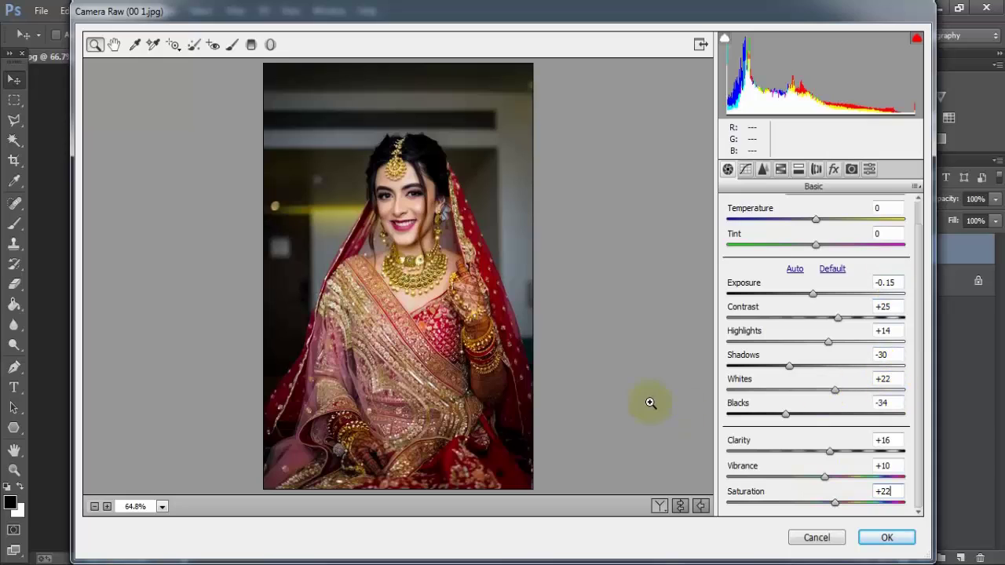
# On the Point tone curve, add a lower-midtone point lifting input 51 to output 64.
pyautogui.click(744, 169)
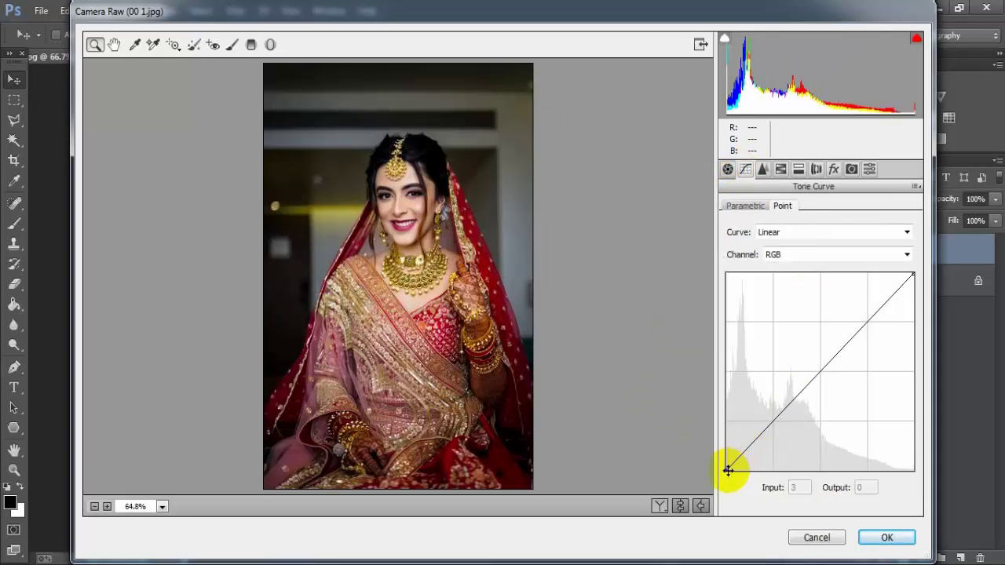
pyautogui.moveTo(730, 467); pyautogui.dragTo(729, 471)
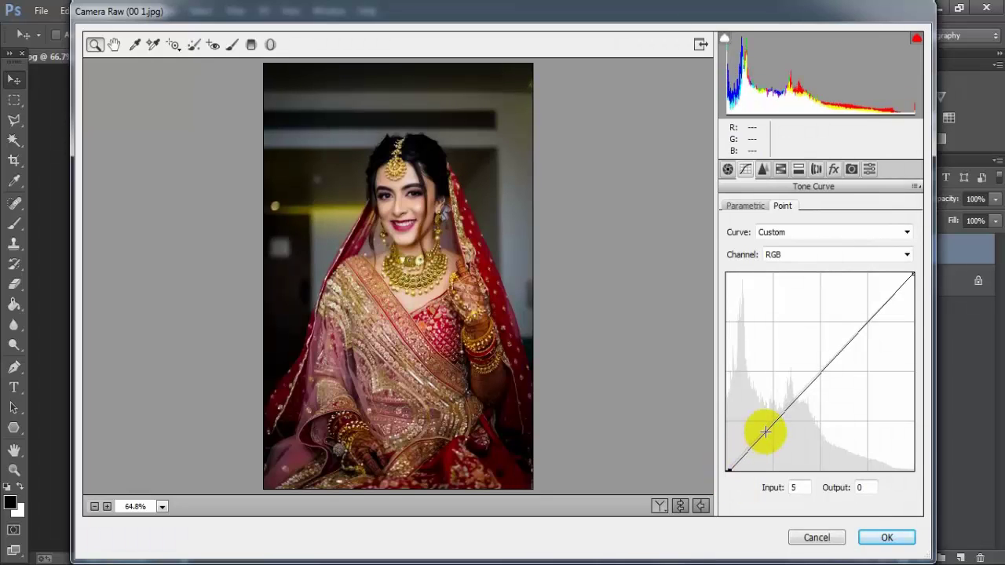
pyautogui.moveTo(767, 428); pyautogui.dragTo(761, 421)
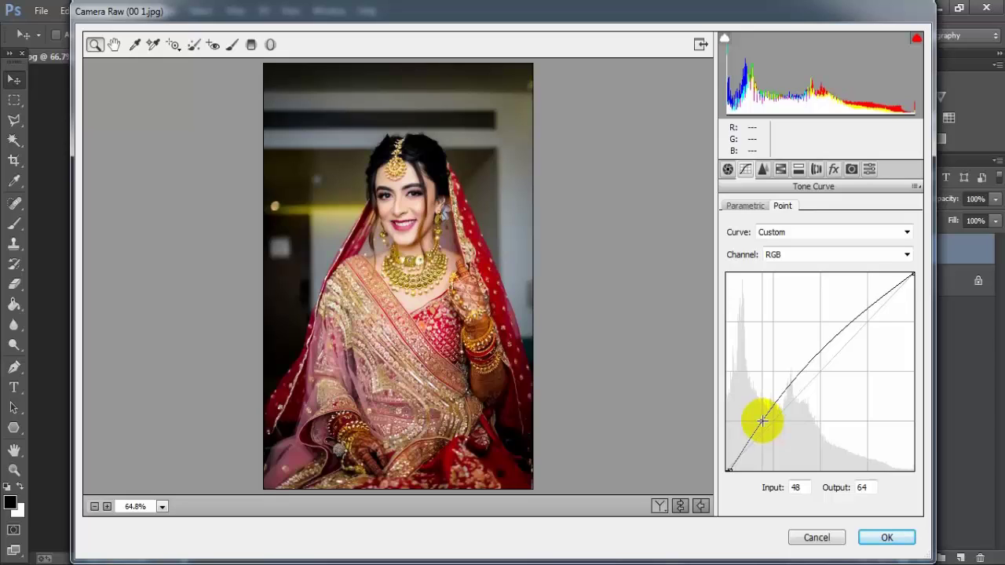
pyautogui.moveTo(761, 422); pyautogui.dragTo(763, 422)
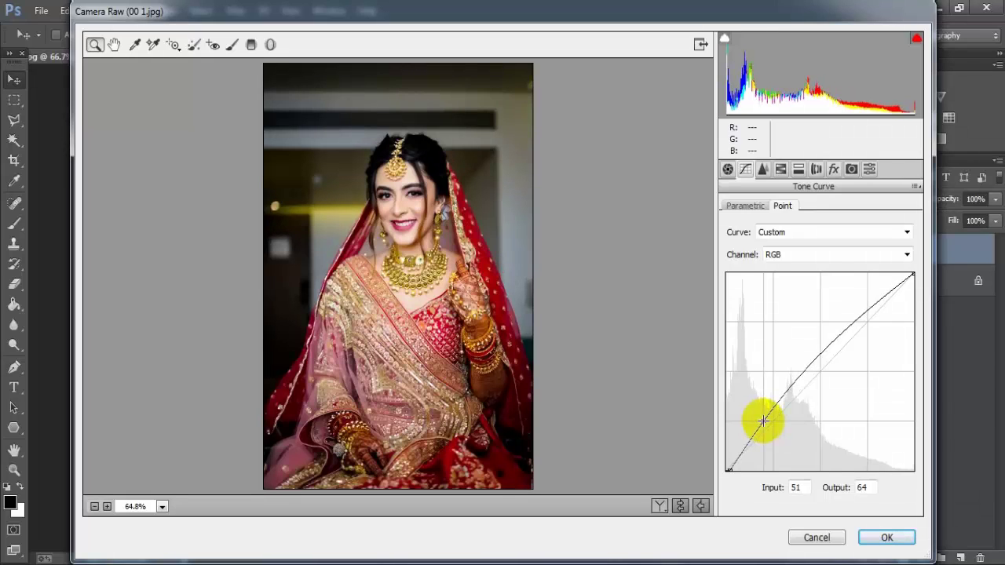
# Add an upper curve point near 194 and pull the white endpoint down to 243.
pyautogui.click(866, 319)
pyautogui.moveTo(866, 319); pyautogui.dragTo(868, 320)
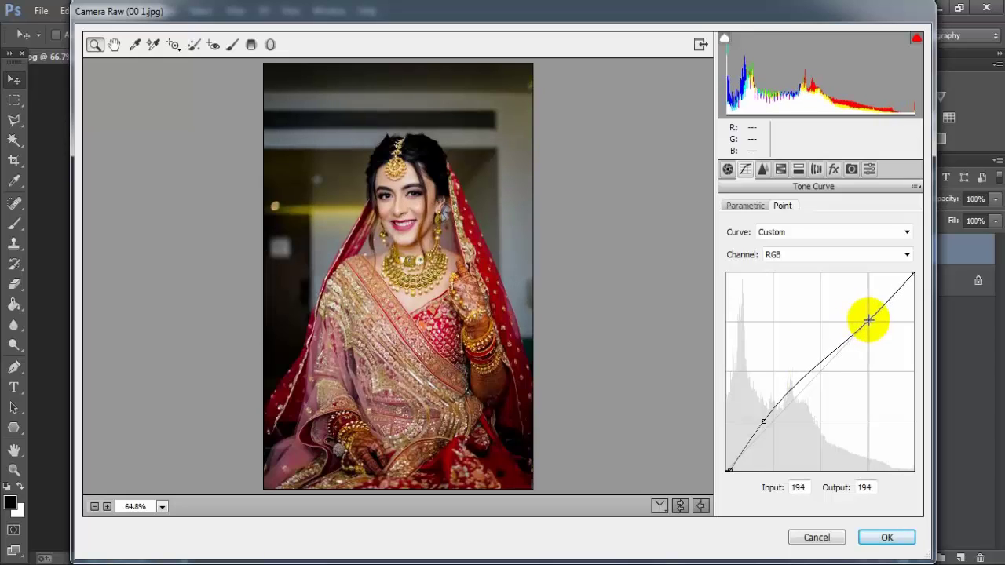
pyautogui.moveTo(912, 273); pyautogui.dragTo(920, 282)
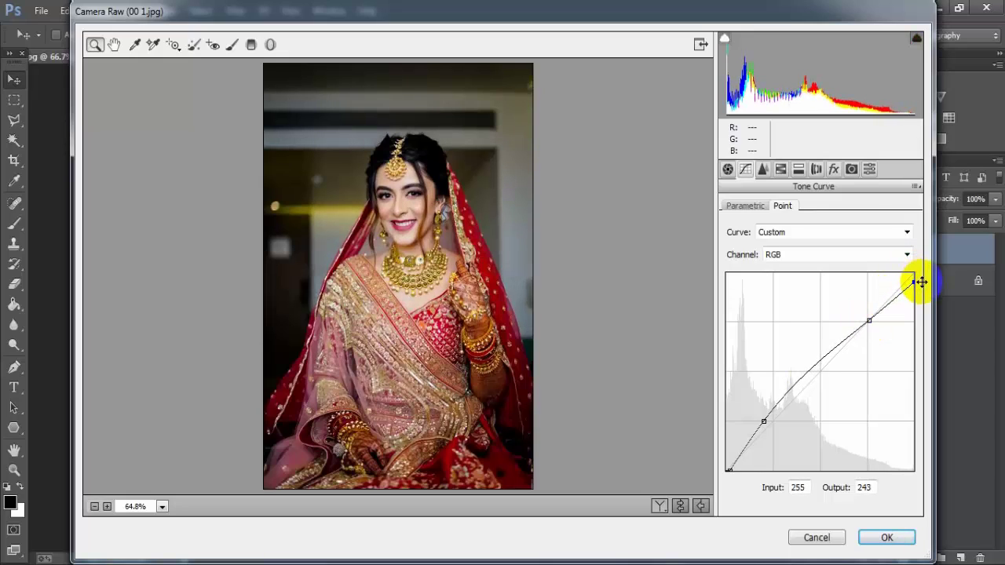
pyautogui.click(869, 319)
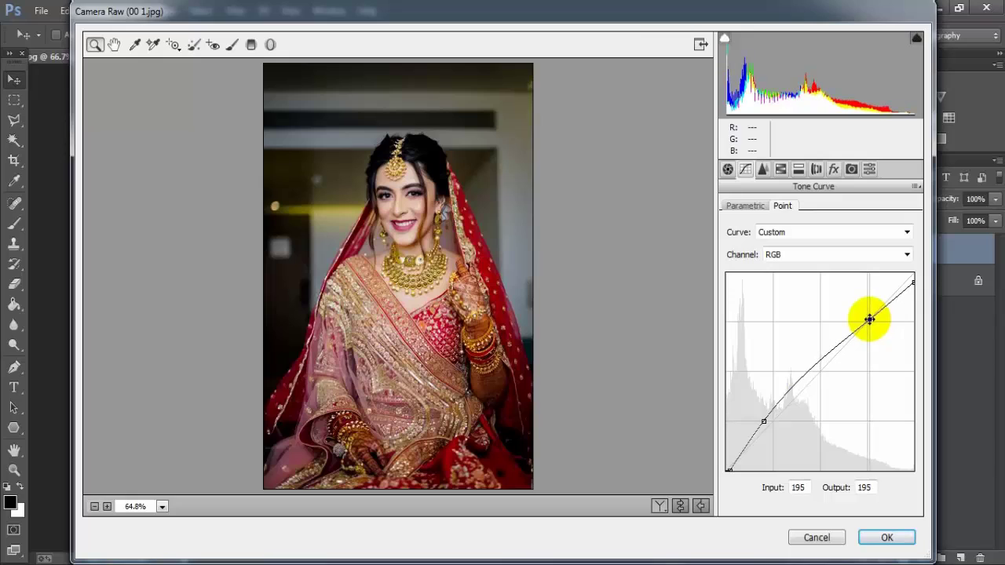
pyautogui.moveTo(869, 319); pyautogui.dragTo(866, 320)
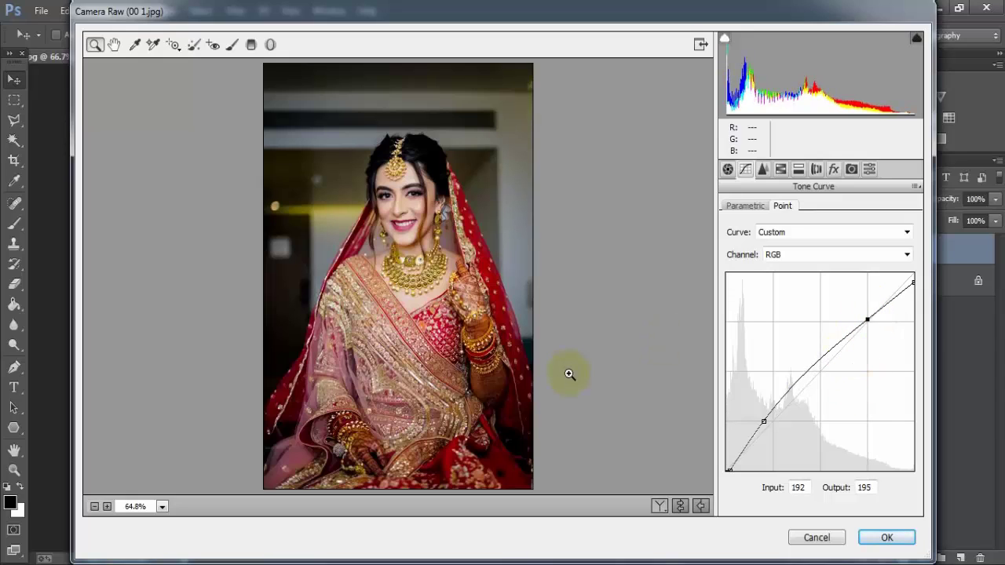
# In the Detail panel, set Sharpening Amount 10, Luminance noise reduction 12 and Color noise reduction 10.
pyautogui.click(763, 171)
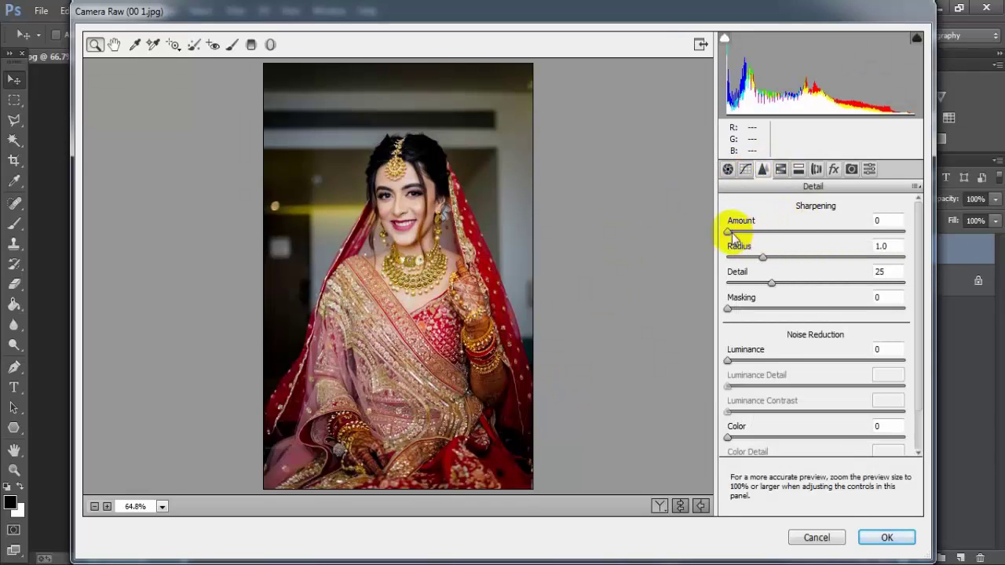
pyautogui.moveTo(728, 231); pyautogui.dragTo(741, 233)
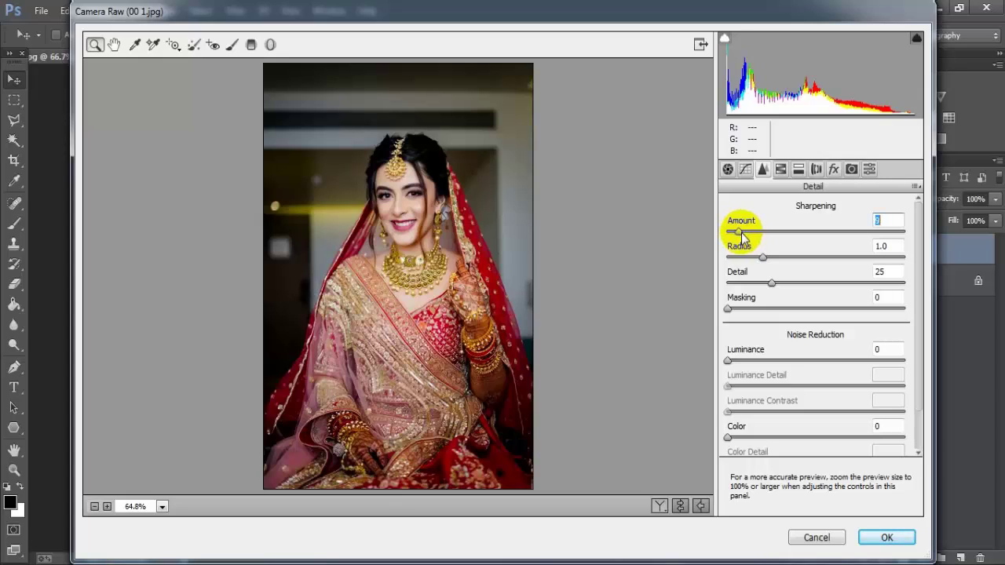
pyautogui.moveTo(742, 233); pyautogui.dragTo(742, 238)
pyautogui.moveTo(728, 361); pyautogui.dragTo(744, 361)
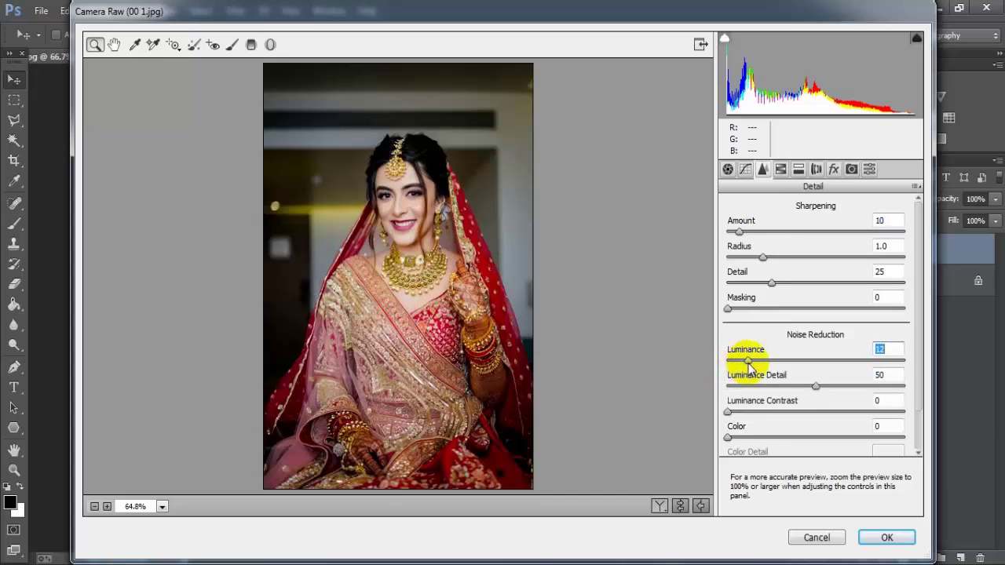
pyautogui.moveTo(728, 438); pyautogui.dragTo(746, 442)
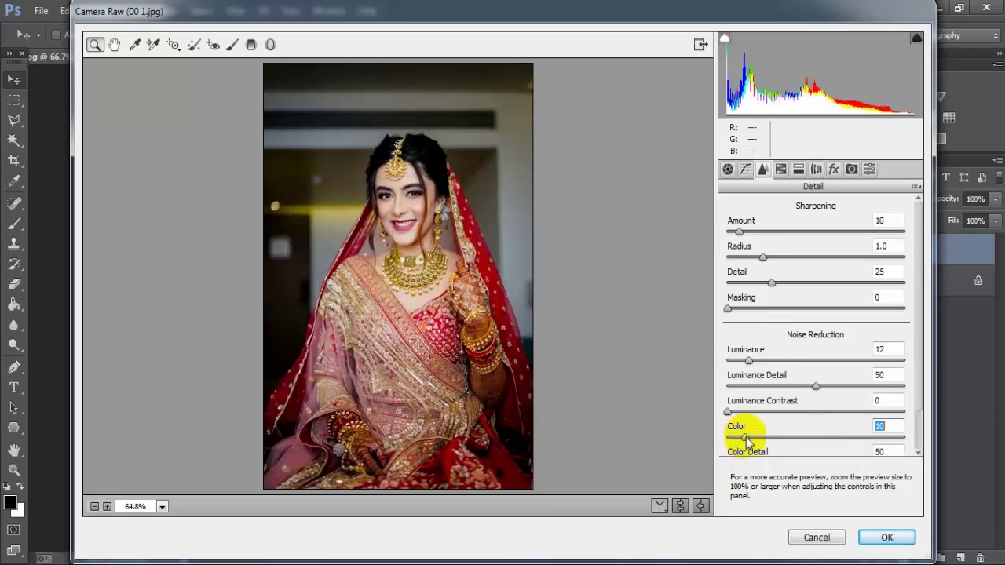
pyautogui.click(887, 426)
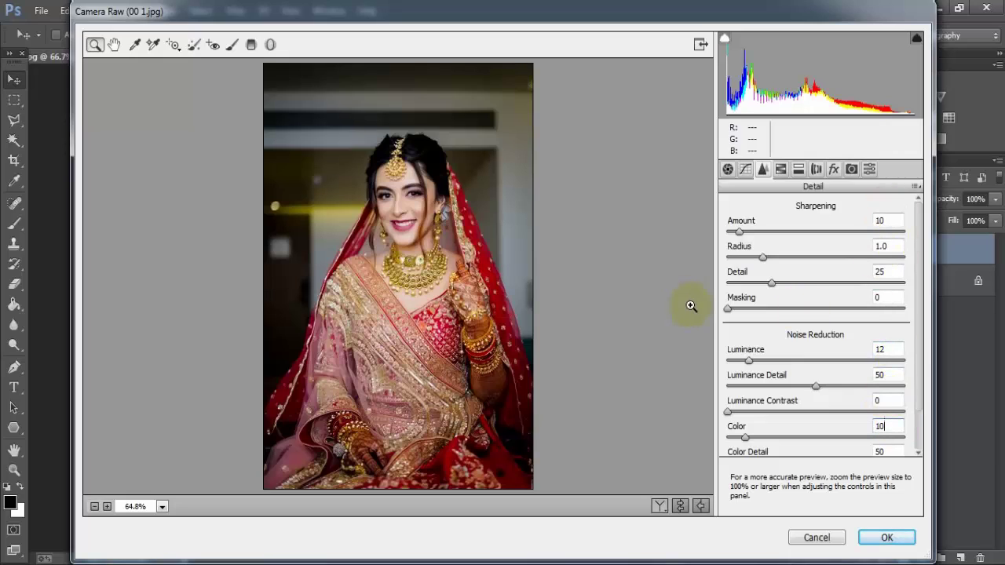
# In the HSL Hue tab, shift Reds -5, Oranges -10, Yellows -17, Greens +24, Aquas +20.
pyautogui.click(781, 169)
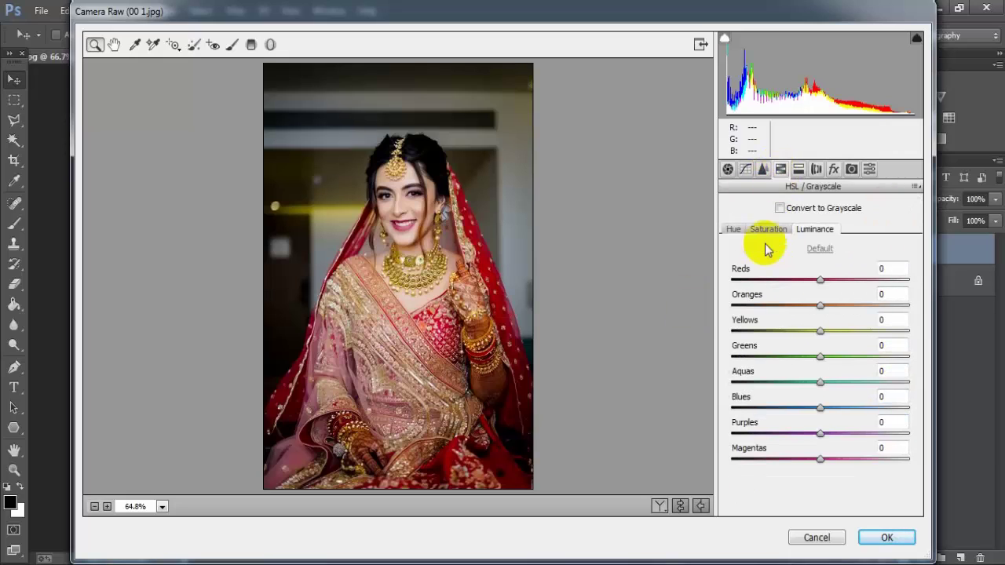
pyautogui.click(733, 230)
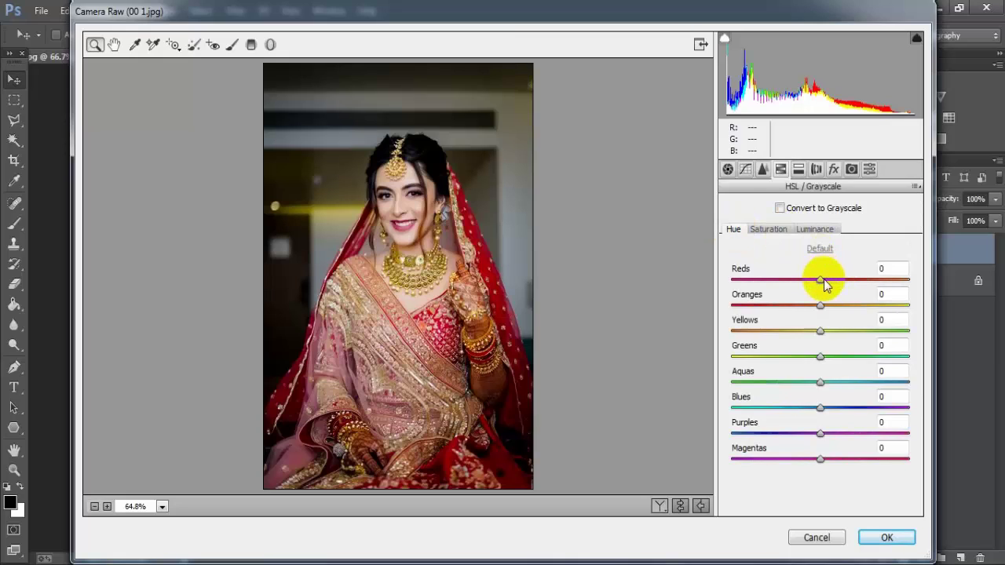
pyautogui.moveTo(821, 279); pyautogui.dragTo(812, 312)
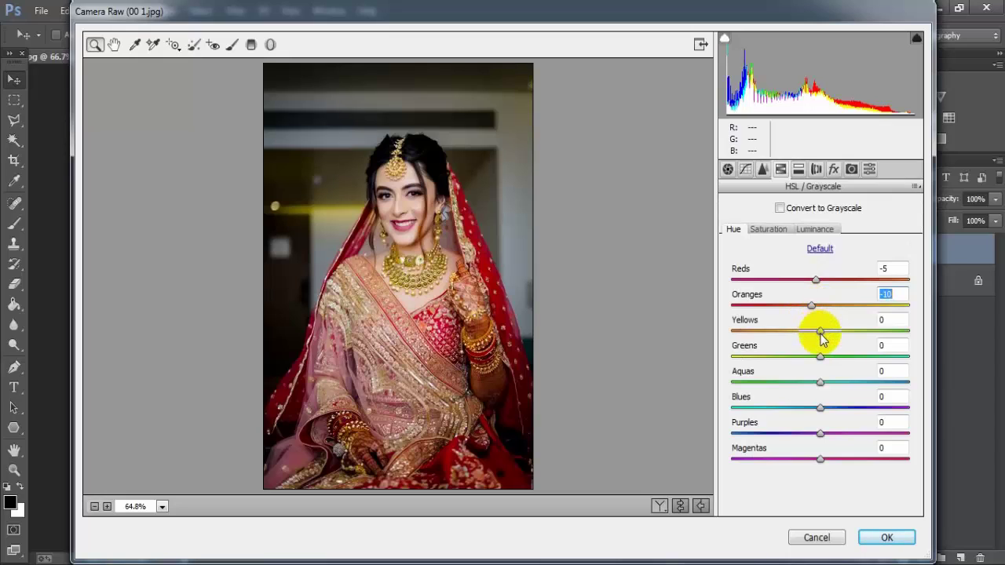
pyautogui.moveTo(820, 335); pyautogui.dragTo(807, 336)
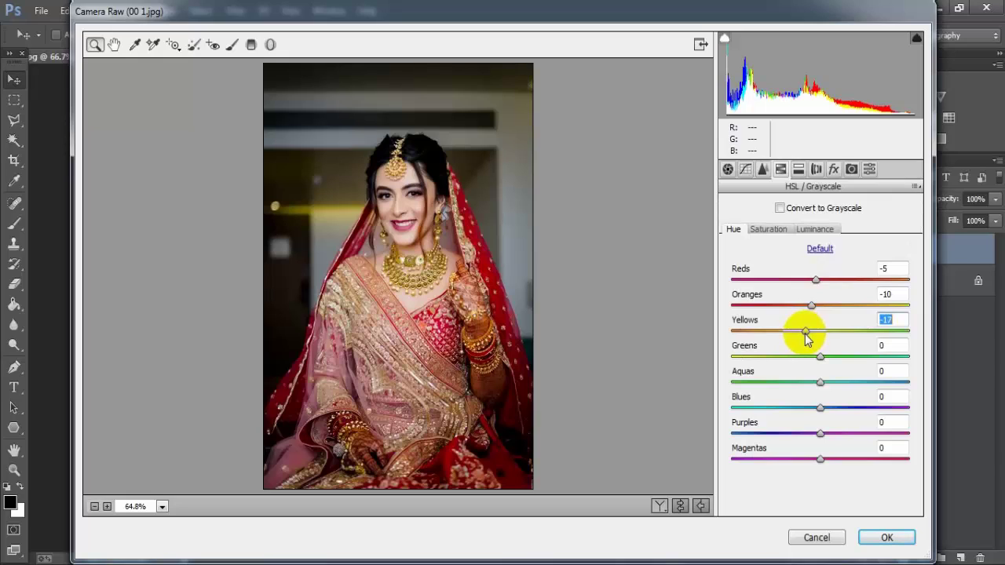
pyautogui.moveTo(820, 359); pyautogui.dragTo(842, 366)
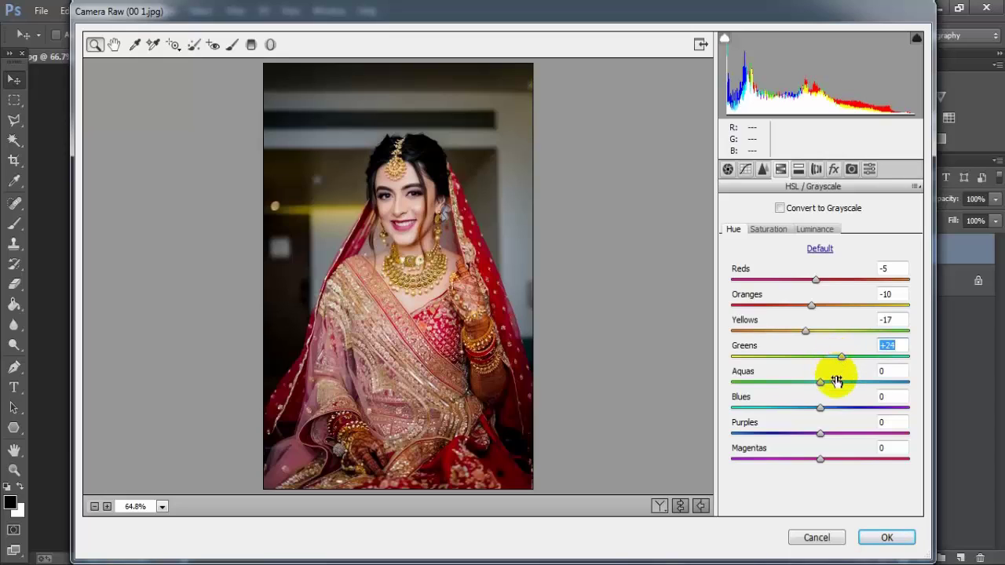
pyautogui.moveTo(821, 382); pyautogui.dragTo(837, 385)
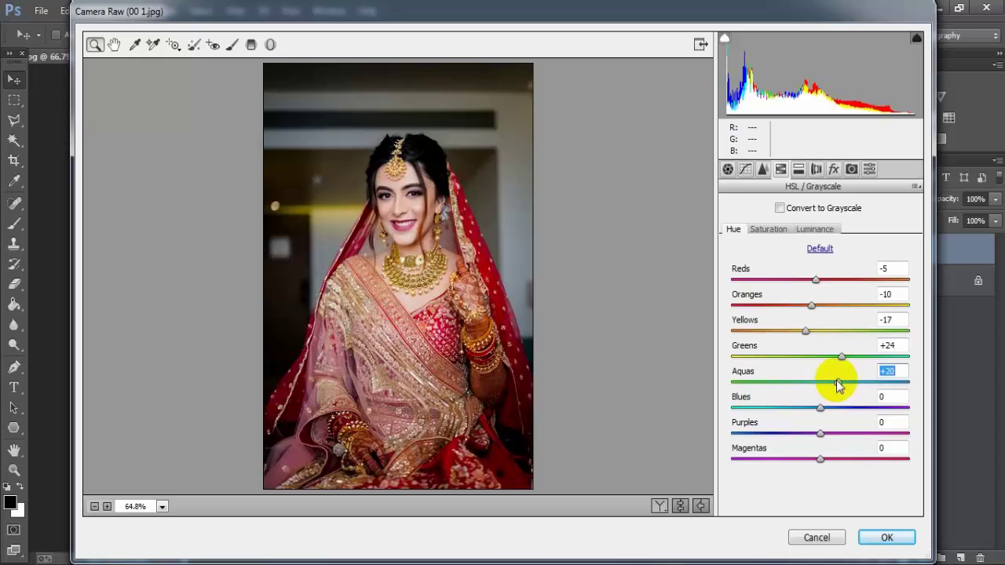
# Shift the Blues hue to +12, Purples to -18 and Magentas to +23.
pyautogui.click(821, 408)
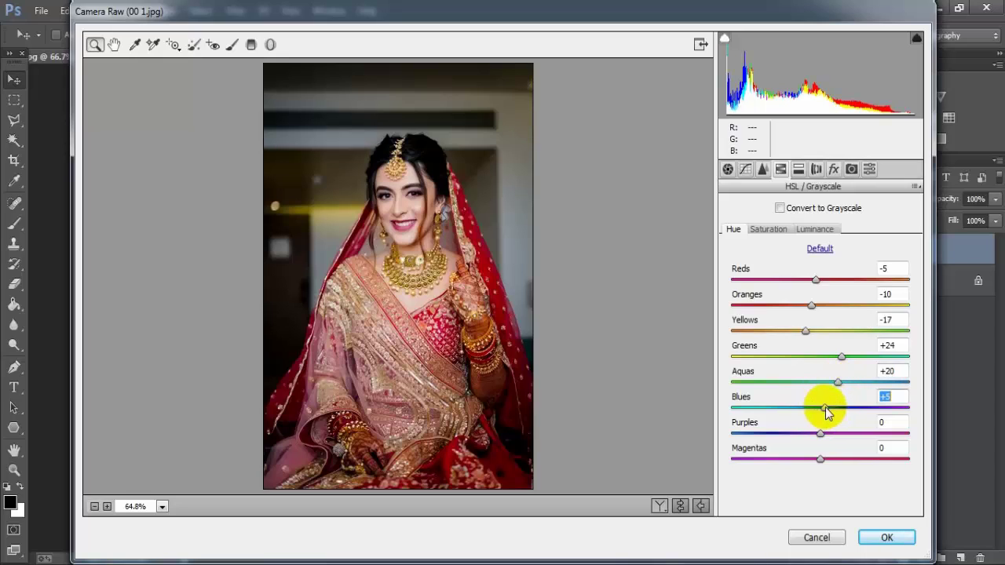
pyautogui.moveTo(825, 409); pyautogui.dragTo(830, 411)
pyautogui.click(820, 433)
pyautogui.moveTo(820, 433); pyautogui.dragTo(807, 434)
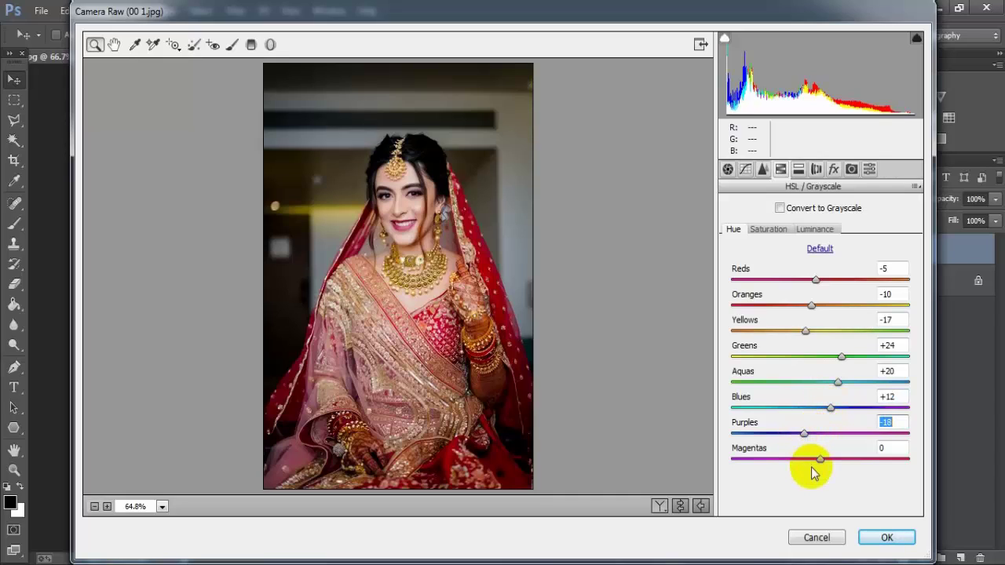
pyautogui.moveTo(820, 459); pyautogui.dragTo(841, 460)
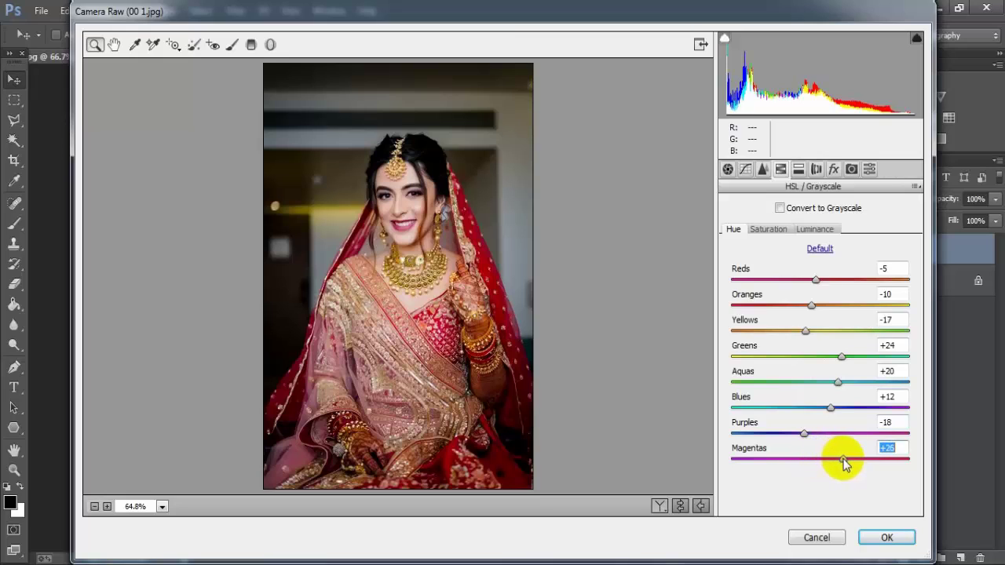
pyautogui.click(893, 447)
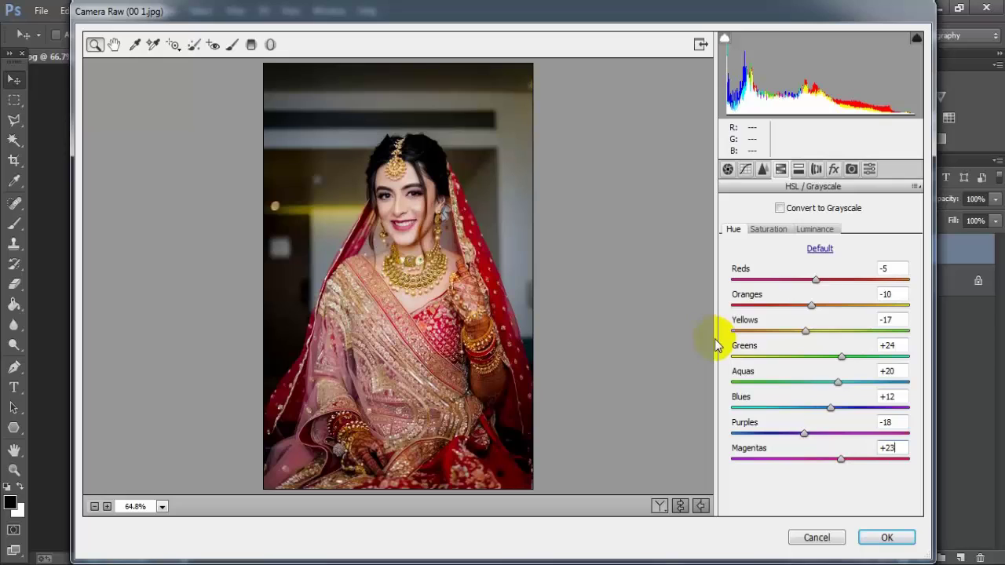
# In the HSL Saturation tab, set Reds +12, Oranges +9 and Yellows +20.
pyautogui.click(768, 231)
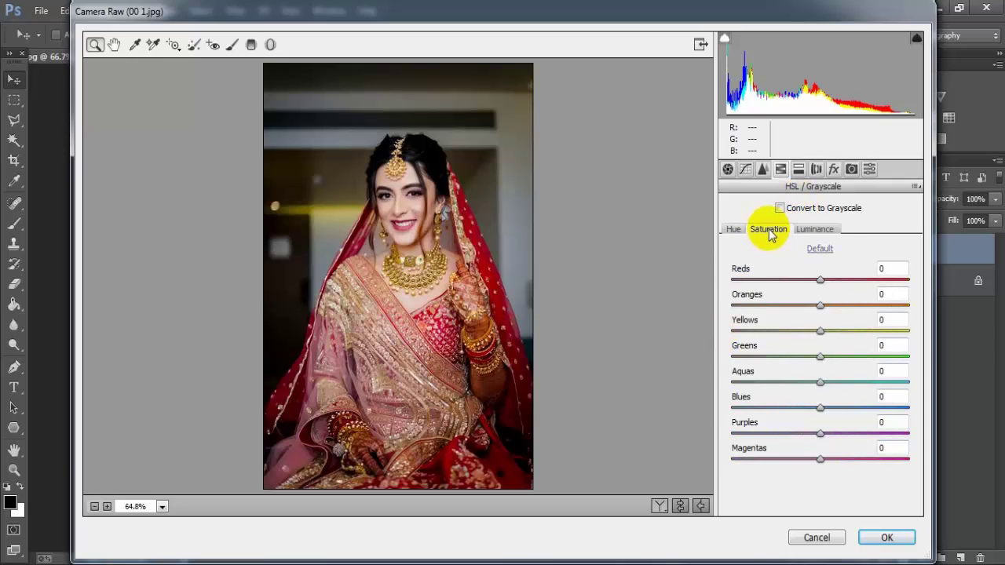
pyautogui.moveTo(820, 280); pyautogui.dragTo(832, 289)
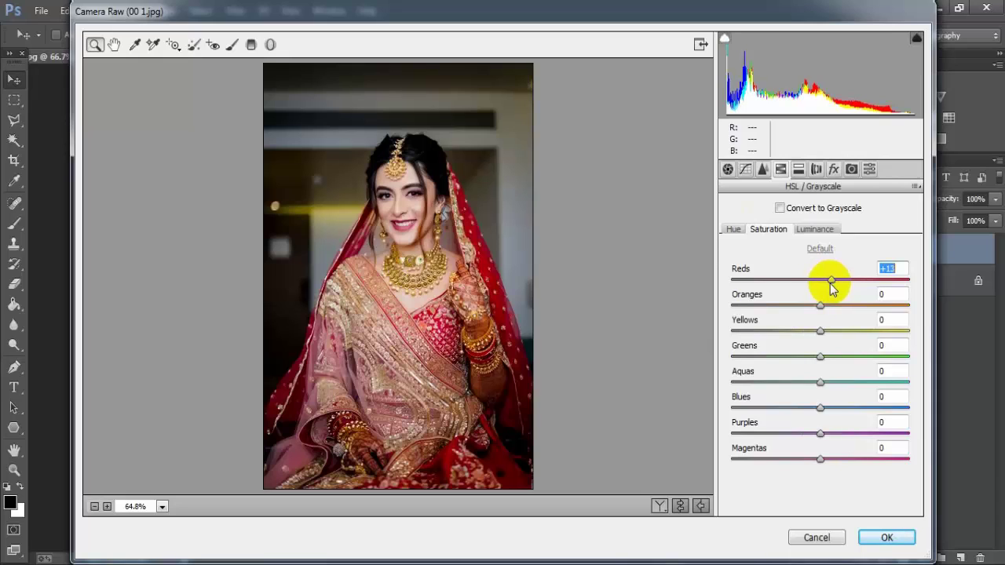
pyautogui.moveTo(832, 289); pyautogui.dragTo(832, 288)
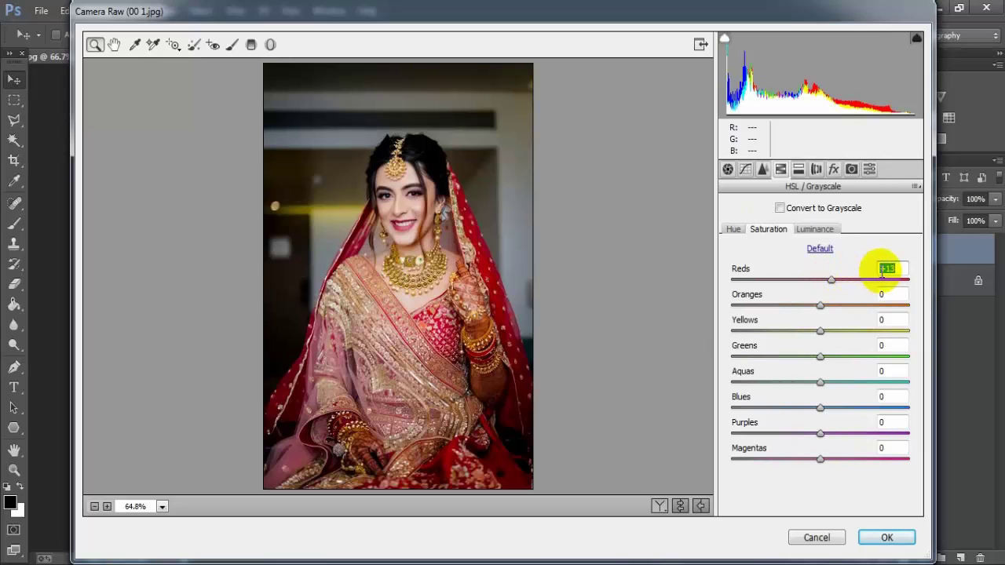
pyautogui.write('2')
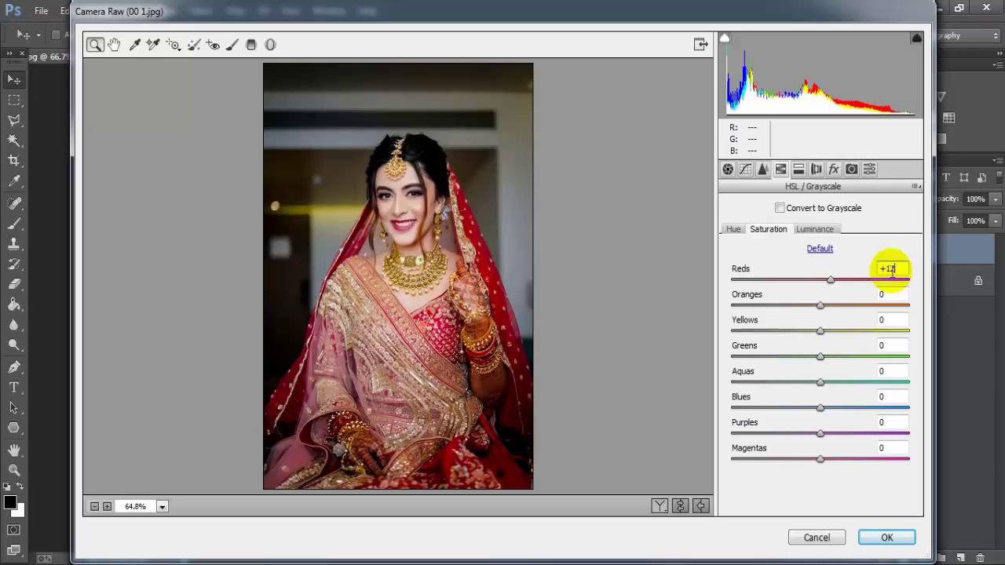
pyautogui.moveTo(821, 305); pyautogui.dragTo(831, 310)
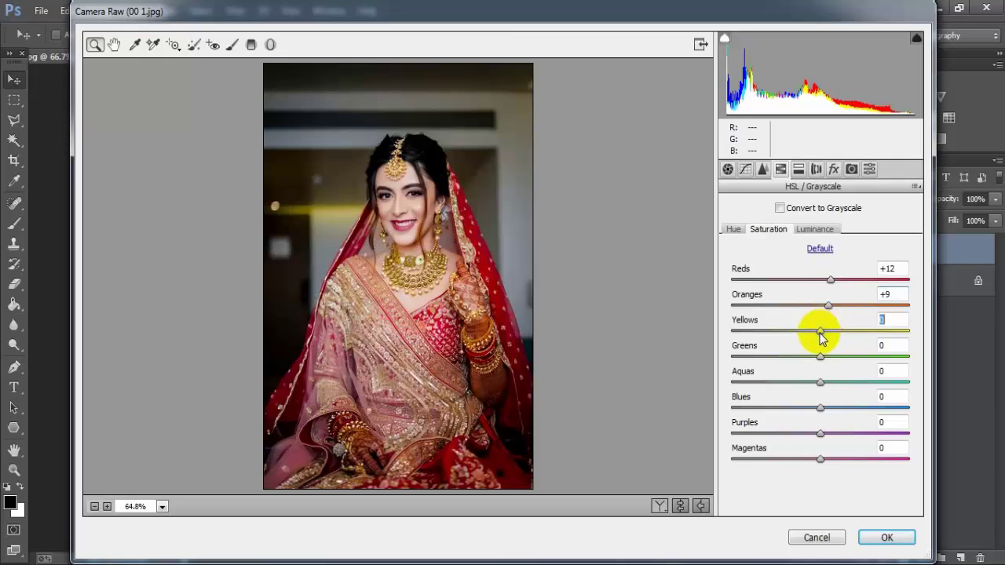
pyautogui.moveTo(821, 336); pyautogui.dragTo(838, 337)
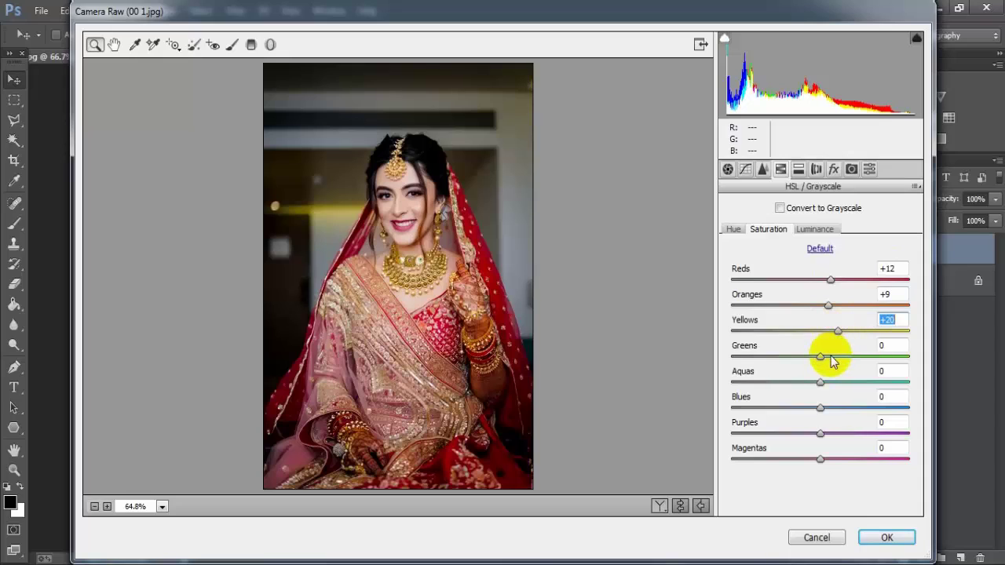
# Set saturation of Greens -20, Aquas -85, Blues -86, Purples +10 and Magentas +13.
pyautogui.moveTo(820, 357)
pyautogui.mouseDown()
pyautogui.moveTo(800, 358)
pyautogui.moveTo(805, 367)
pyautogui.moveTo(782, 384)
pyautogui.moveTo(748, 394)
pyautogui.mouseUp()
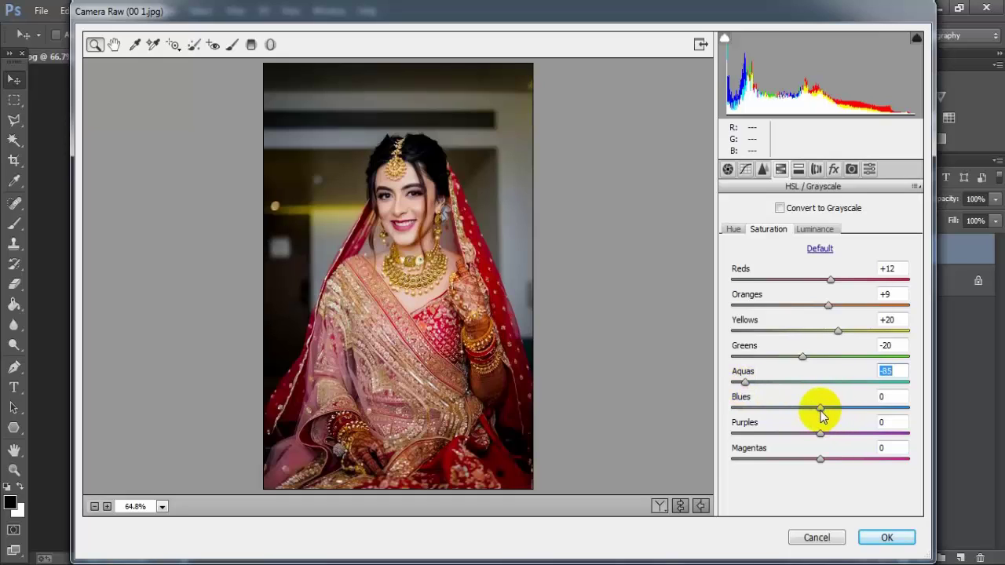
pyautogui.moveTo(820, 409); pyautogui.dragTo(744, 409)
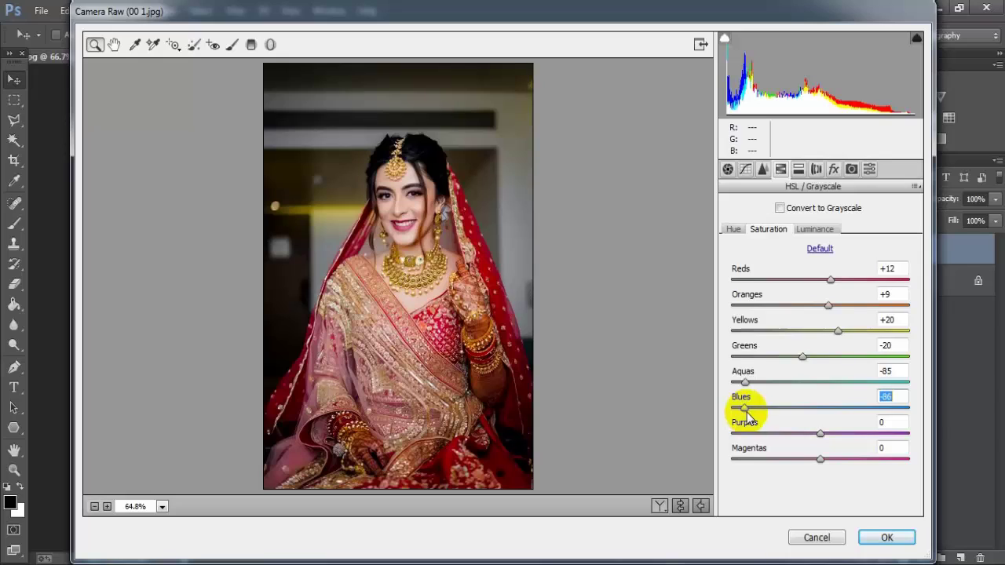
pyautogui.moveTo(821, 434); pyautogui.dragTo(828, 435)
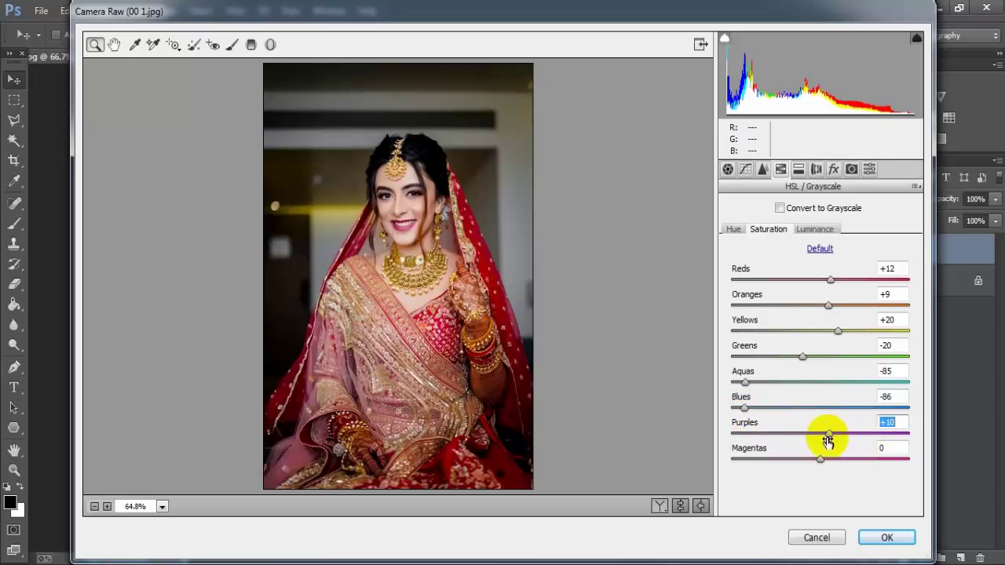
pyautogui.moveTo(820, 461); pyautogui.dragTo(832, 462)
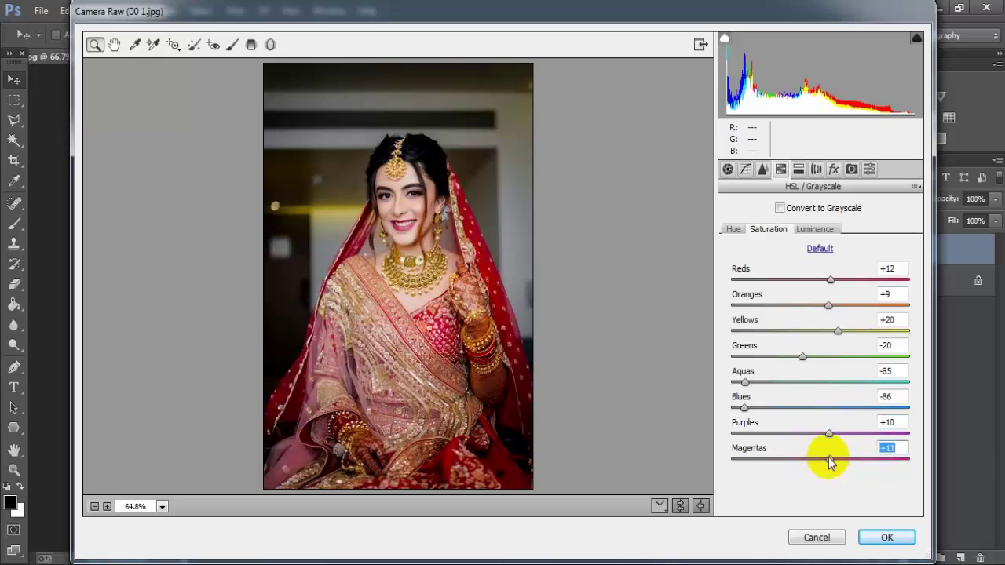
pyautogui.click(893, 448)
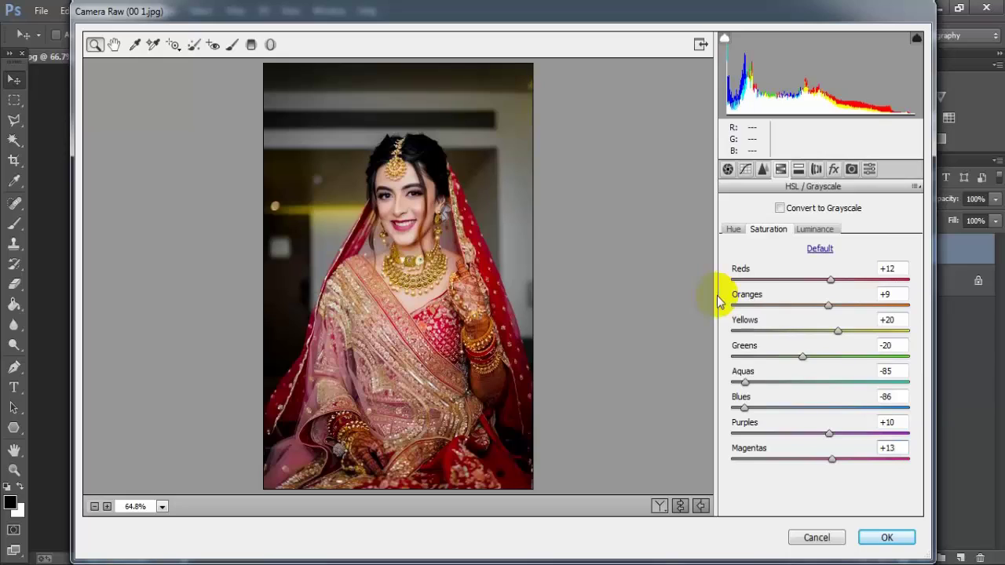
# In the HSL Luminance tab, set Reds -15, Oranges -5, Yellows +16 and Greens -18.
pyautogui.click(817, 229)
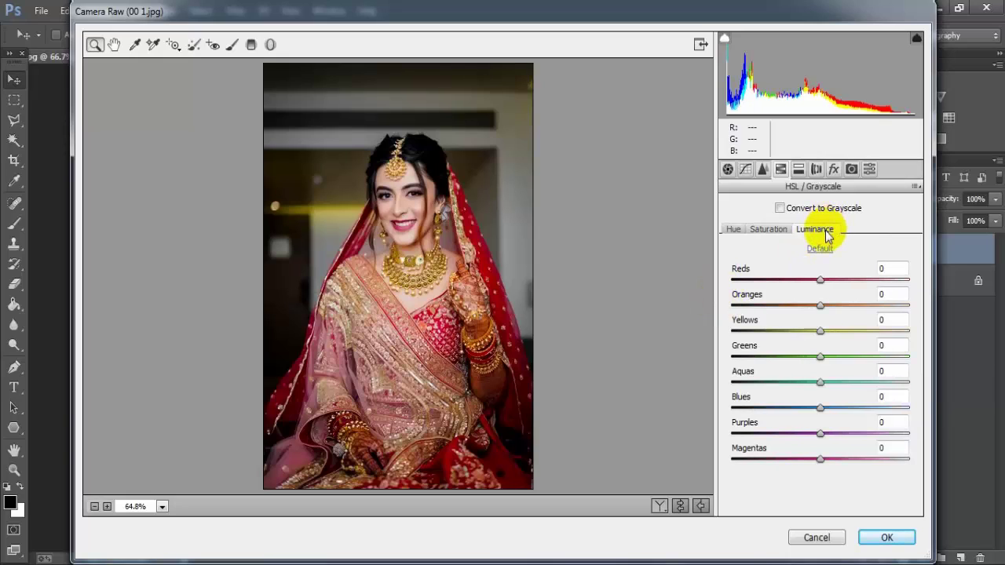
pyautogui.moveTo(819, 280); pyautogui.dragTo(806, 281)
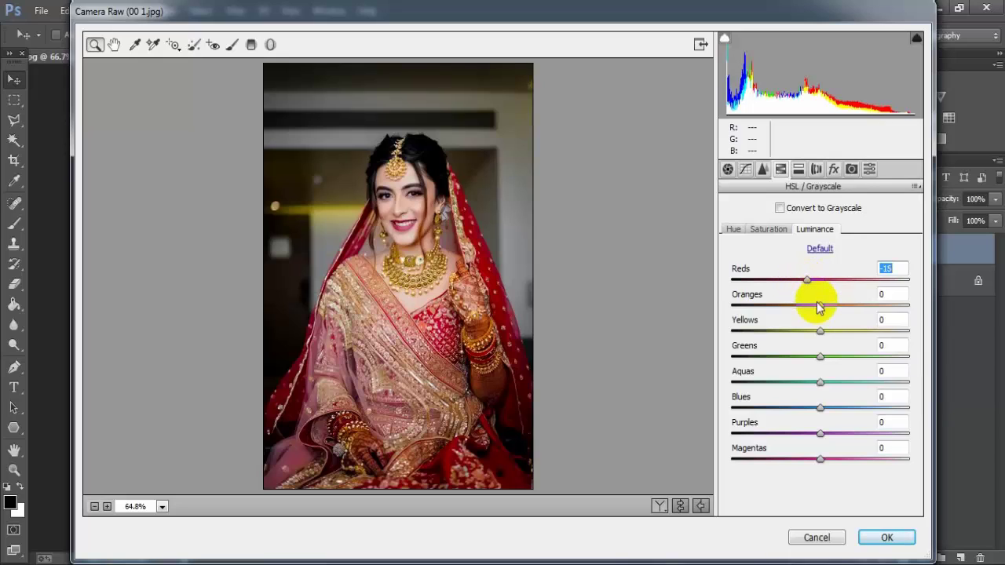
pyautogui.moveTo(819, 311); pyautogui.dragTo(816, 315)
pyautogui.moveTo(822, 330); pyautogui.dragTo(833, 335)
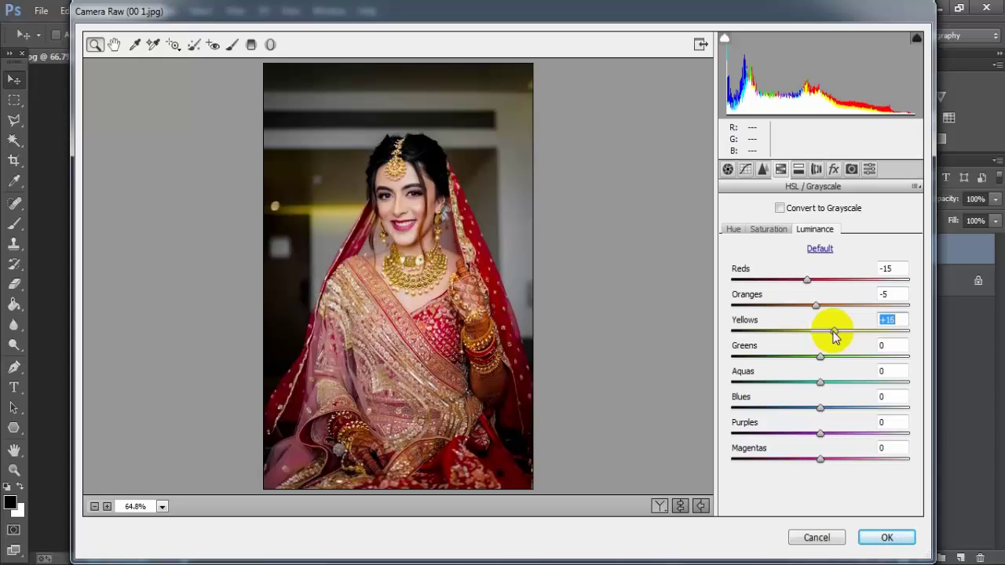
pyautogui.moveTo(820, 357); pyautogui.dragTo(808, 361)
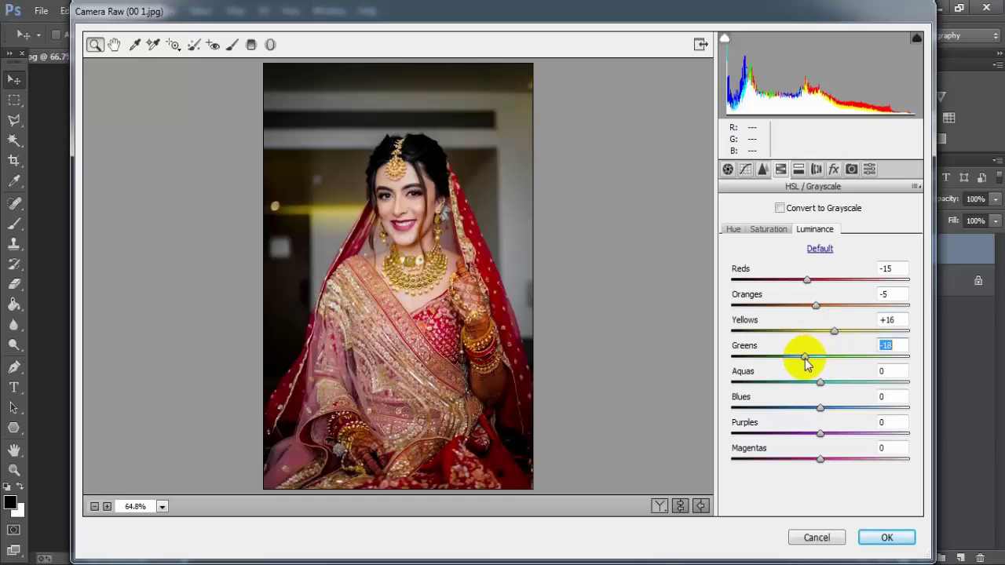
# Set luminance of Aquas +14, Blues +10, Purples -13 and Magentas -19.
pyautogui.moveTo(821, 383); pyautogui.dragTo(834, 386)
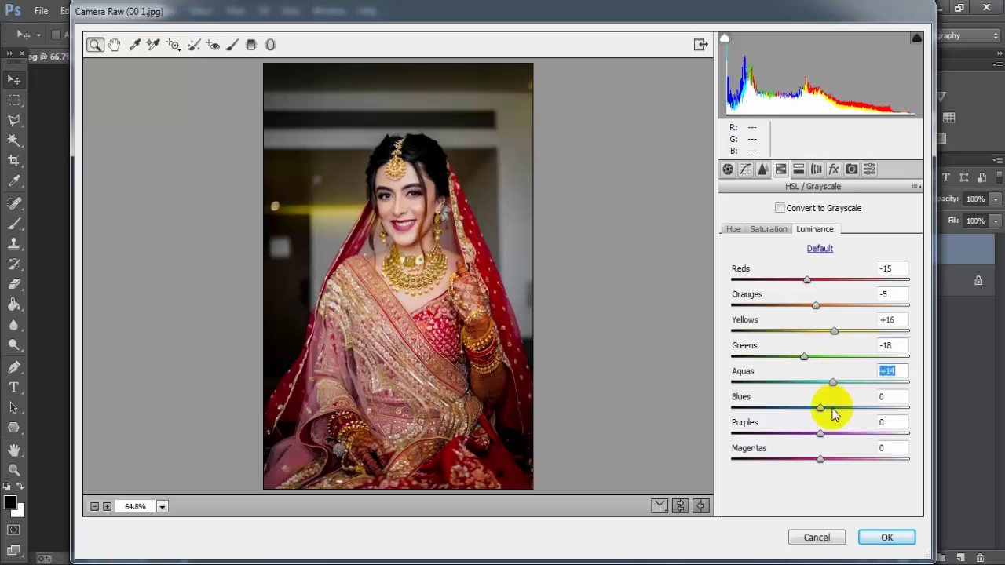
pyautogui.moveTo(820, 408); pyautogui.dragTo(827, 407)
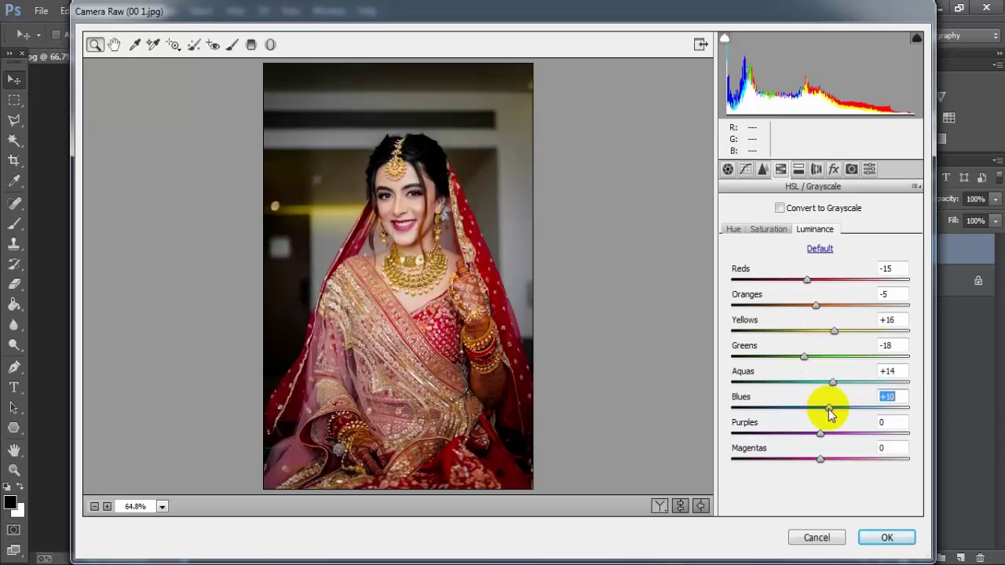
pyautogui.moveTo(821, 433); pyautogui.dragTo(810, 438)
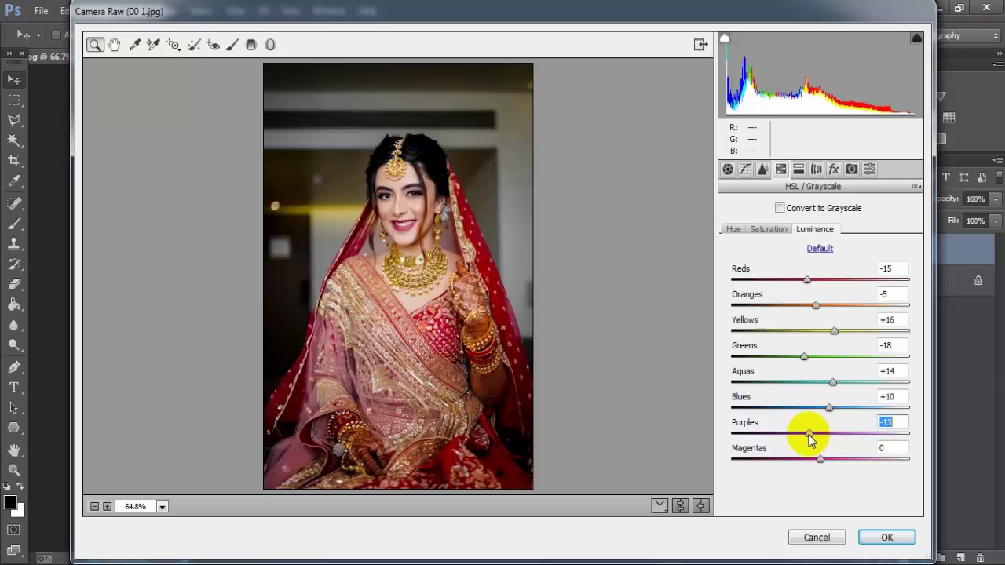
pyautogui.moveTo(821, 459); pyautogui.dragTo(806, 464)
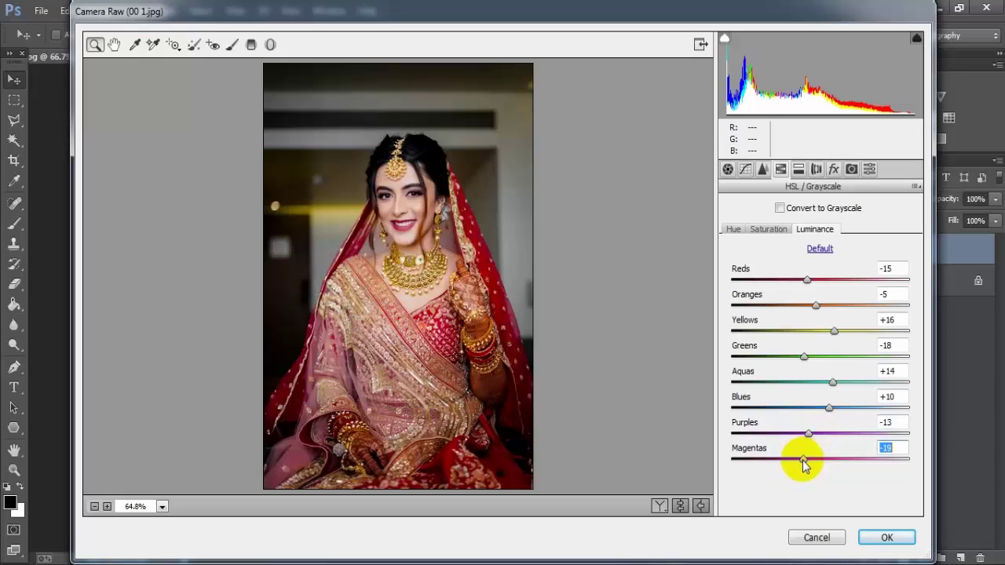
pyautogui.click(887, 448)
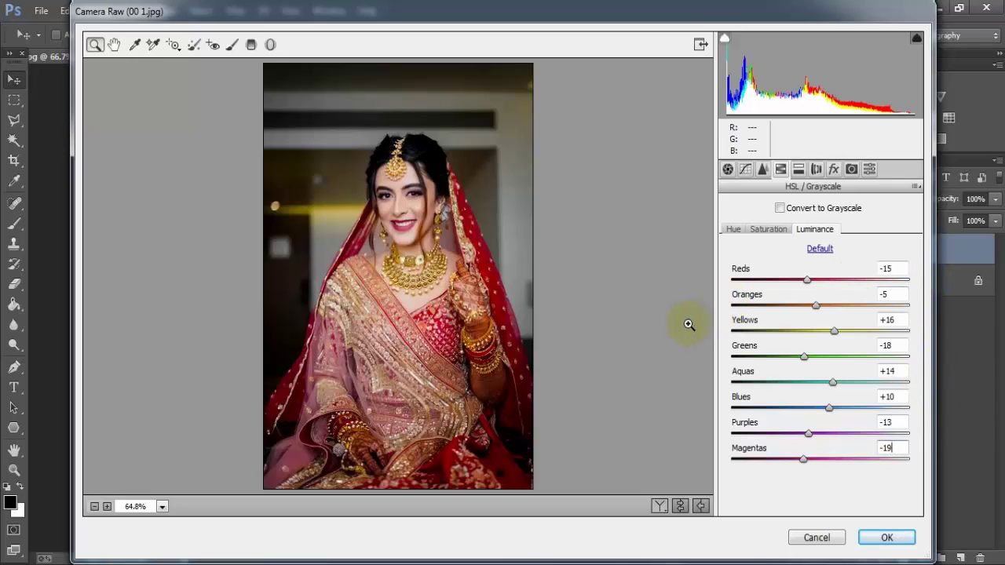
# Split-tone the highlights with hue 218 and saturation 10.
pyautogui.click(798, 169)
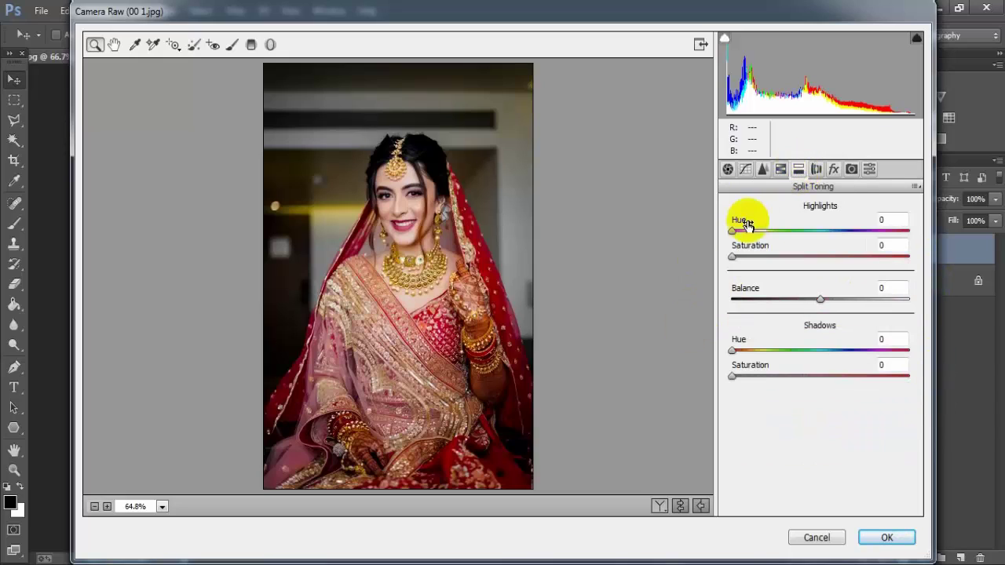
pyautogui.moveTo(733, 233); pyautogui.dragTo(840, 246)
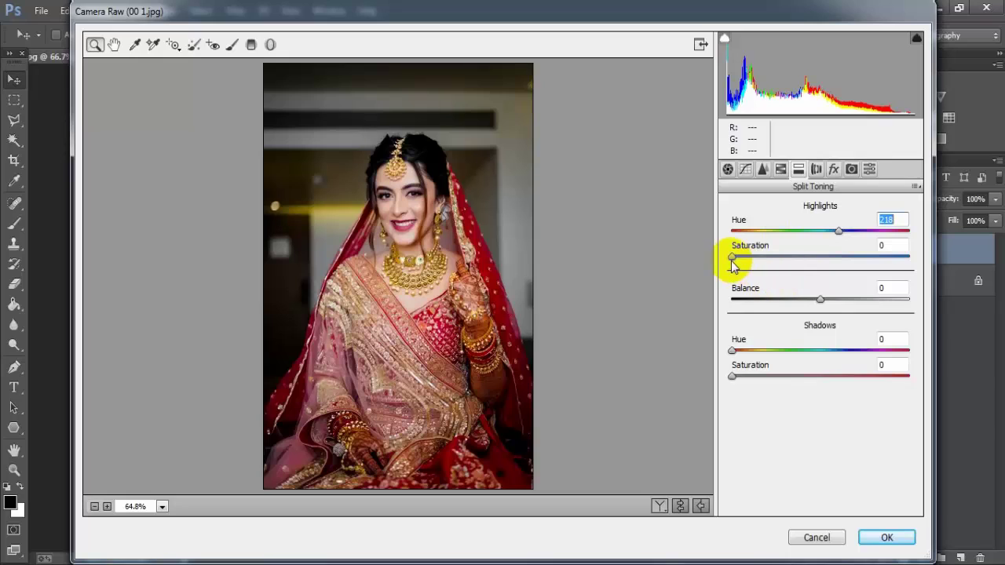
pyautogui.moveTo(733, 259); pyautogui.dragTo(750, 259)
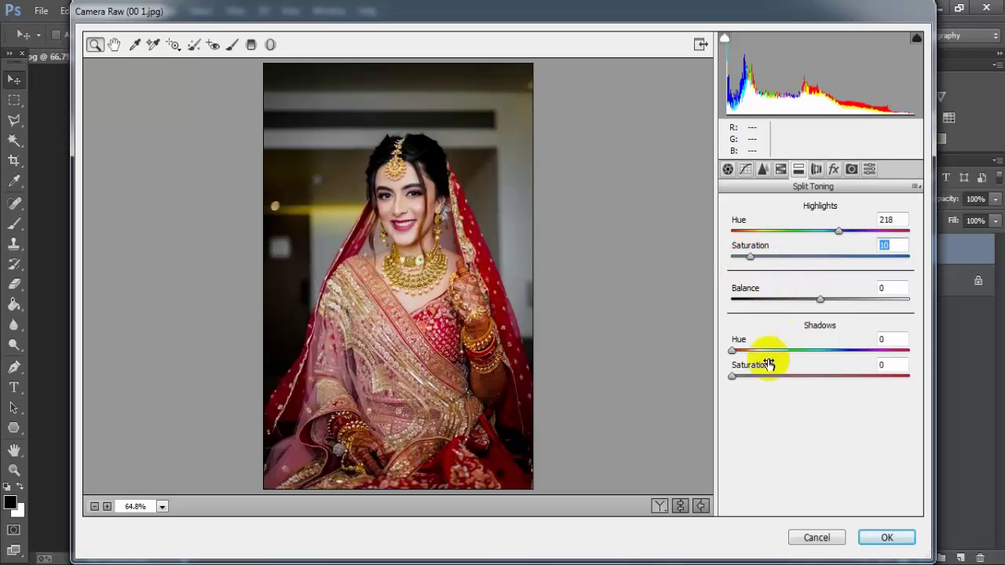
# Tint the shadows at hue 38, saturation 14, check Before/After, and apply the Camera Raw filter.
pyautogui.moveTo(733, 355)
pyautogui.mouseDown()
pyautogui.moveTo(774, 349)
pyautogui.moveTo(755, 357)
pyautogui.mouseUp()
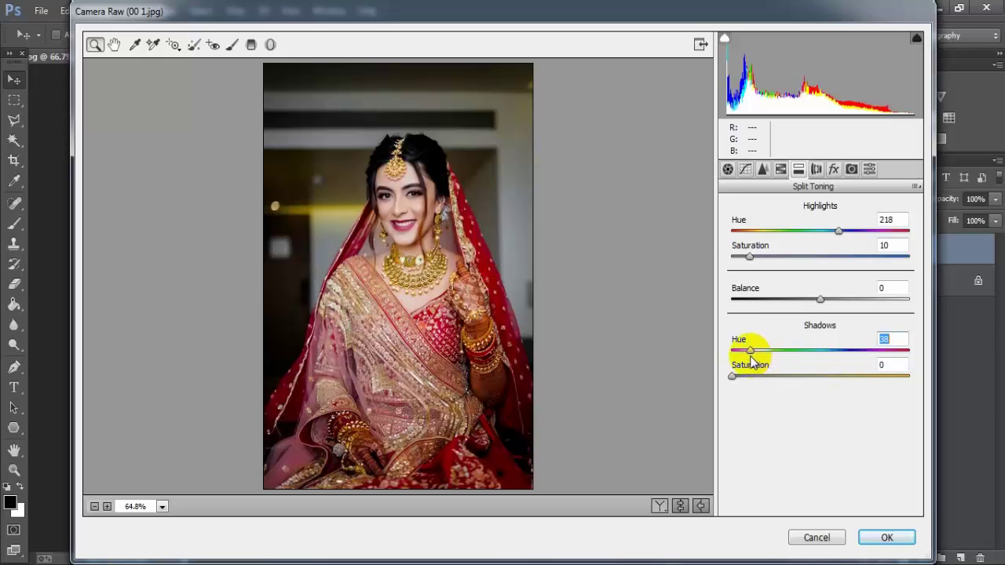
pyautogui.moveTo(732, 377); pyautogui.dragTo(756, 377)
pyautogui.click(898, 366)
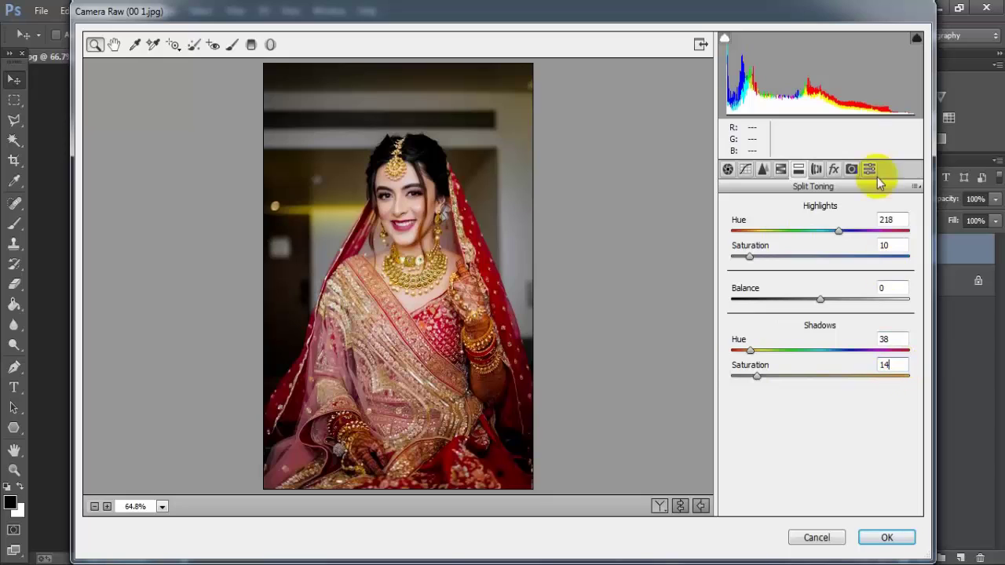
pyautogui.click(659, 506)
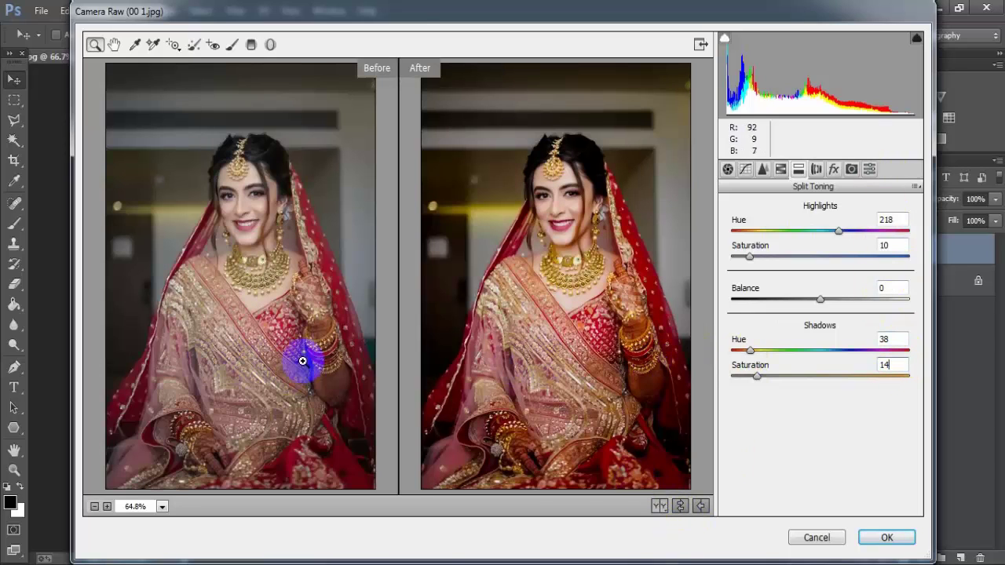
pyautogui.click(879, 541)
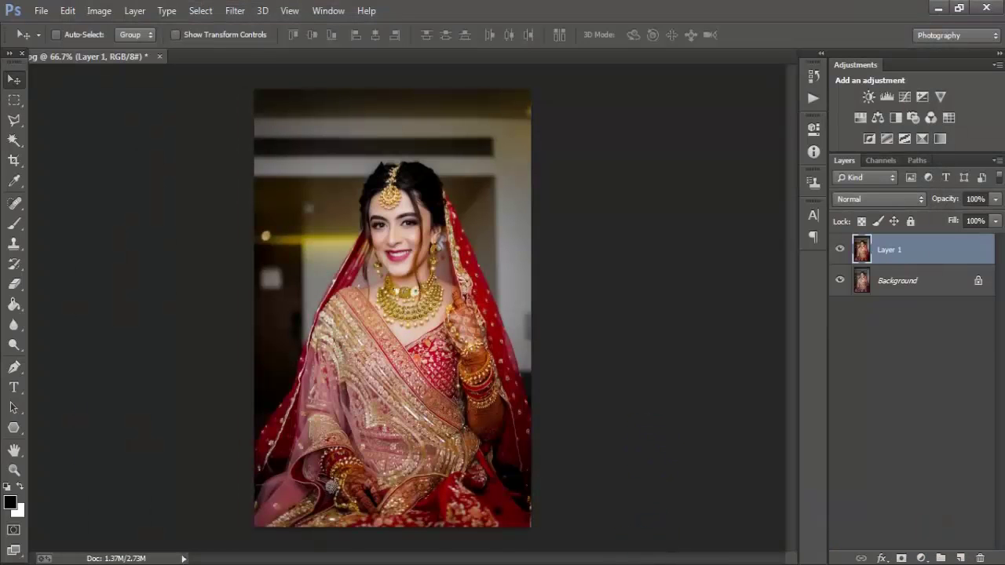
# Zoom 00 1.jpg to 100% and toggle Layer 1 to compare before and after.
pyautogui.click(447, 324)
pyautogui.hotkey('ctrl', '+')
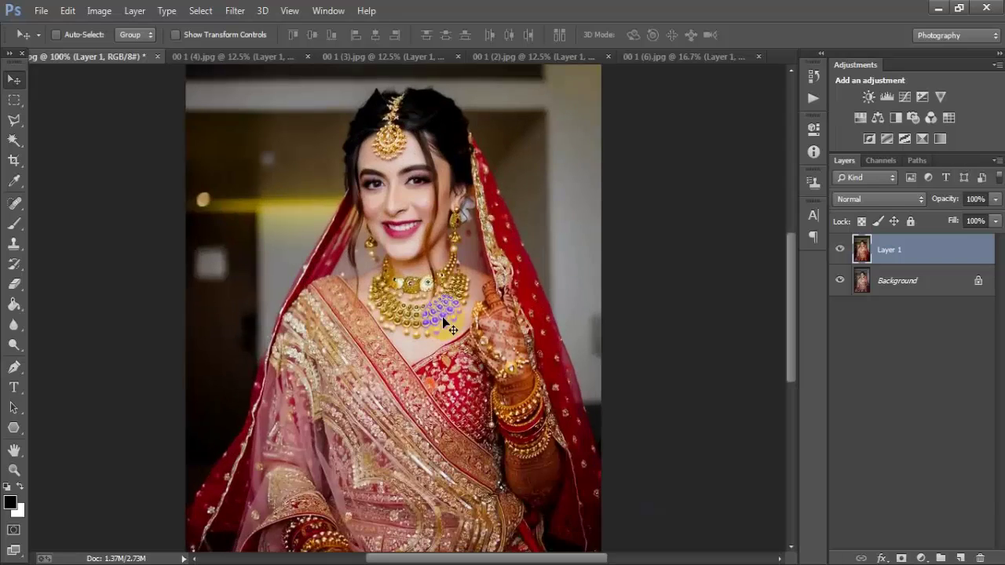
pyautogui.click(840, 251)
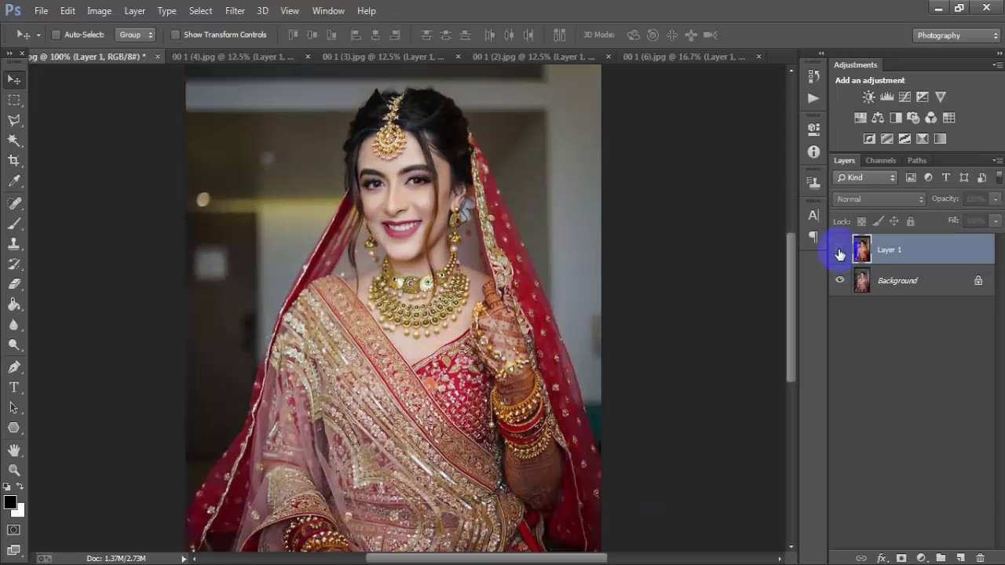
pyautogui.click(839, 252)
pyautogui.click(839, 252)
pyautogui.click(839, 251)
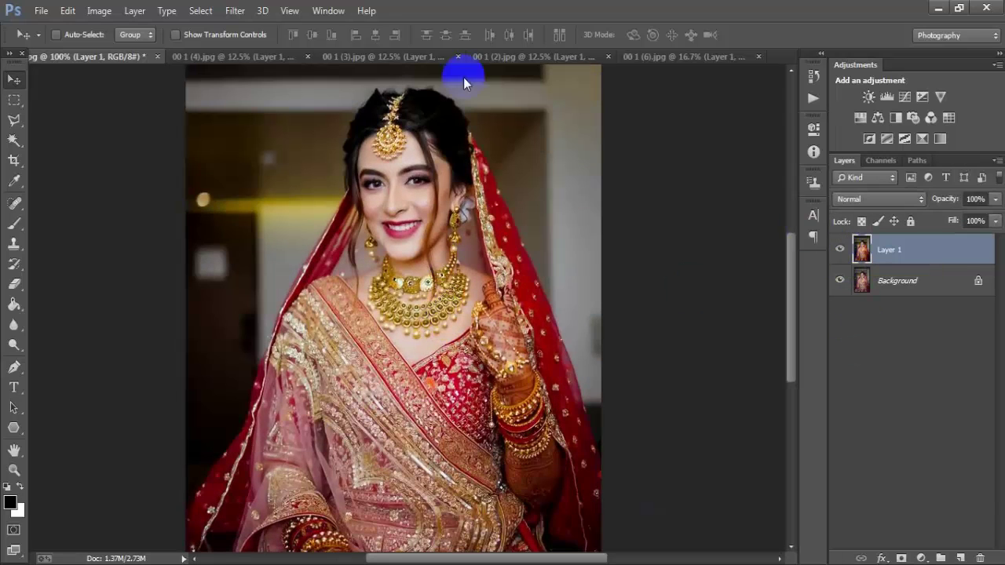
# Compare the edits on 00 1 (4).jpg and 00 1 (3).jpg by toggling Layer 1.
pyautogui.click(231, 61)
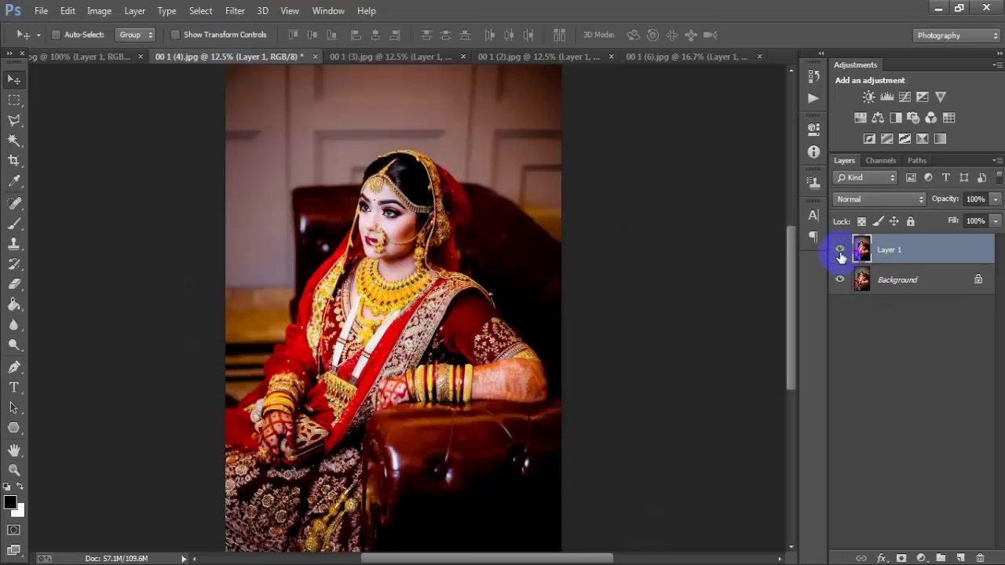
pyautogui.click(839, 251)
pyautogui.click(839, 251)
pyautogui.click(839, 251)
pyautogui.click(839, 251)
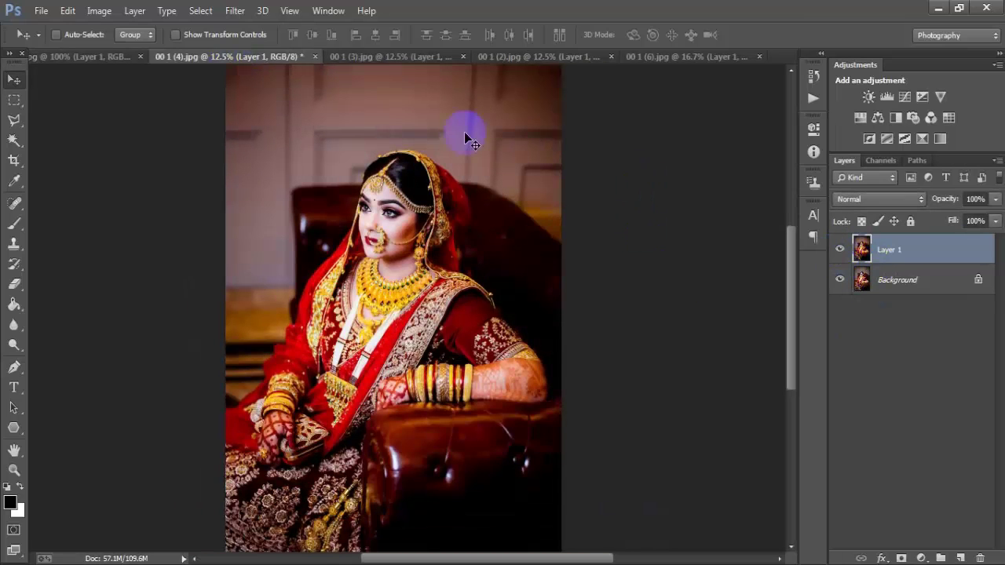
pyautogui.click(356, 58)
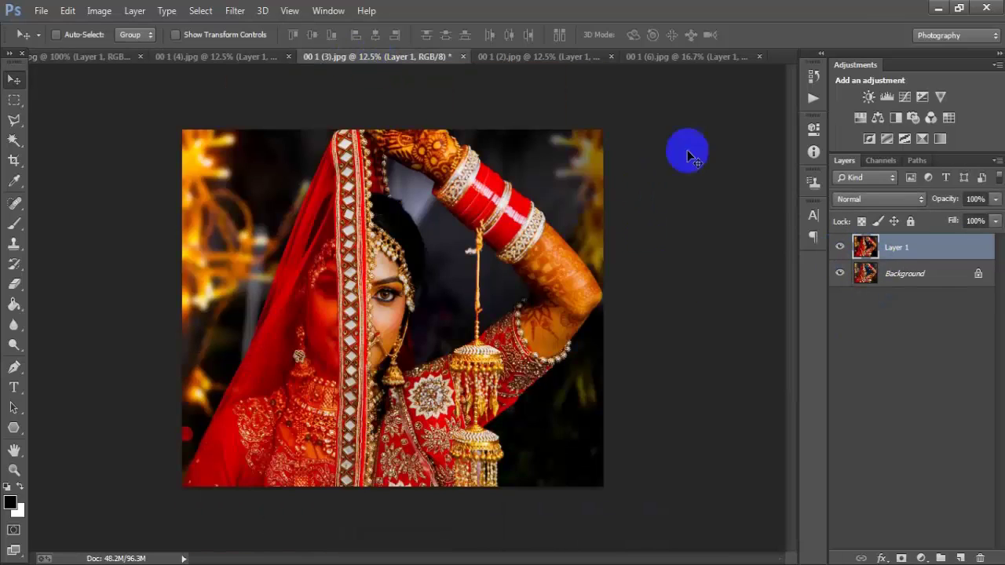
pyautogui.click(839, 247)
pyautogui.click(840, 247)
pyautogui.click(839, 247)
pyautogui.click(840, 247)
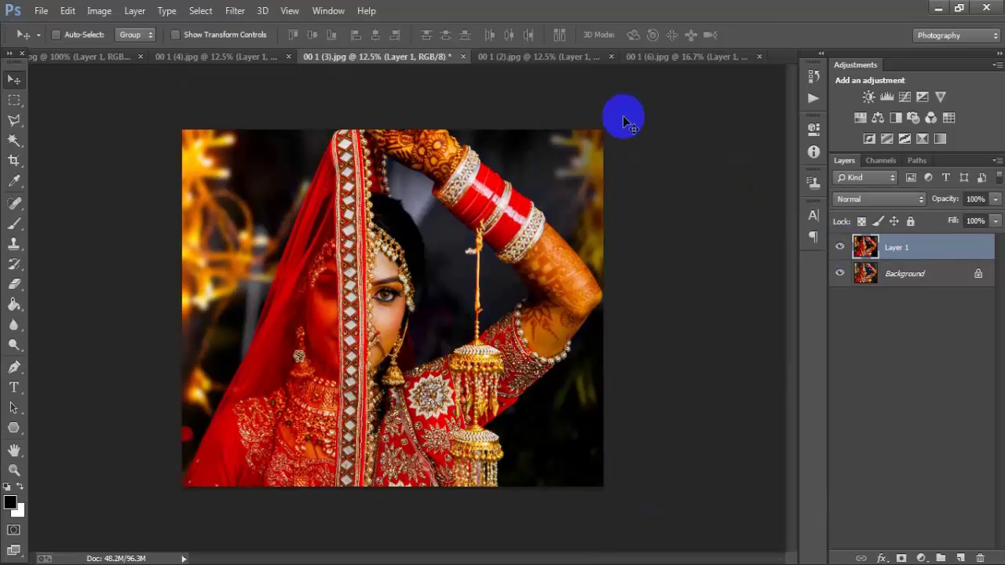
# Toggle Layer 1 on 00 1 (2).jpg and 00 1 (6).jpg to compare their edits.
pyautogui.click(517, 58)
pyautogui.click(840, 250)
pyautogui.click(840, 249)
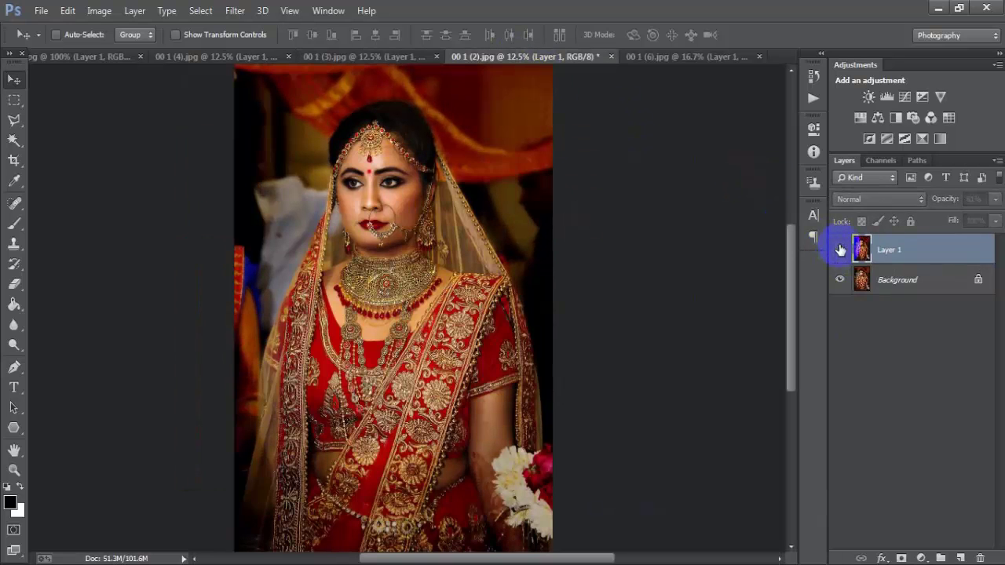
pyautogui.click(686, 57)
pyautogui.click(840, 246)
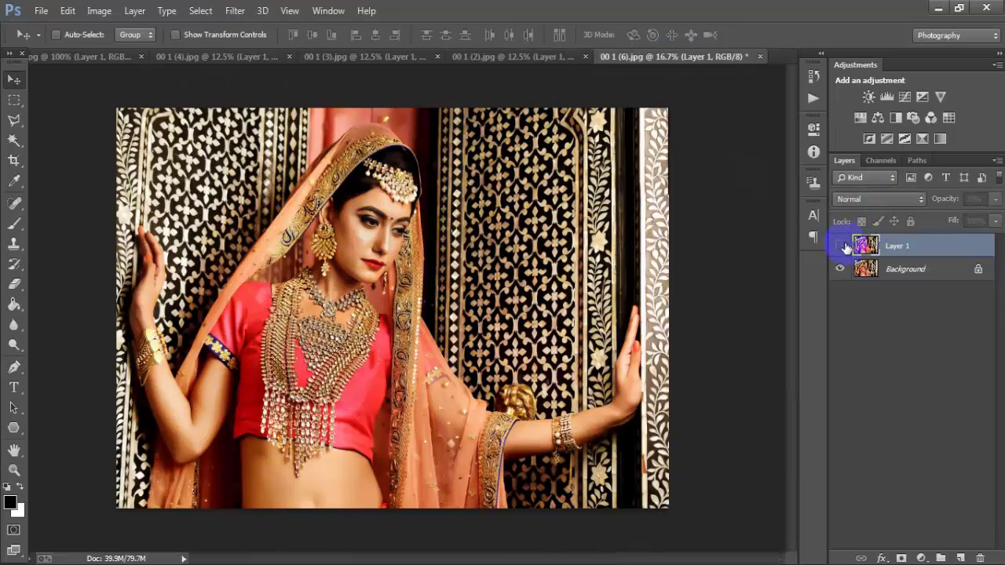
pyautogui.click(840, 245)
pyautogui.click(839, 246)
pyautogui.click(839, 245)
pyautogui.click(516, 56)
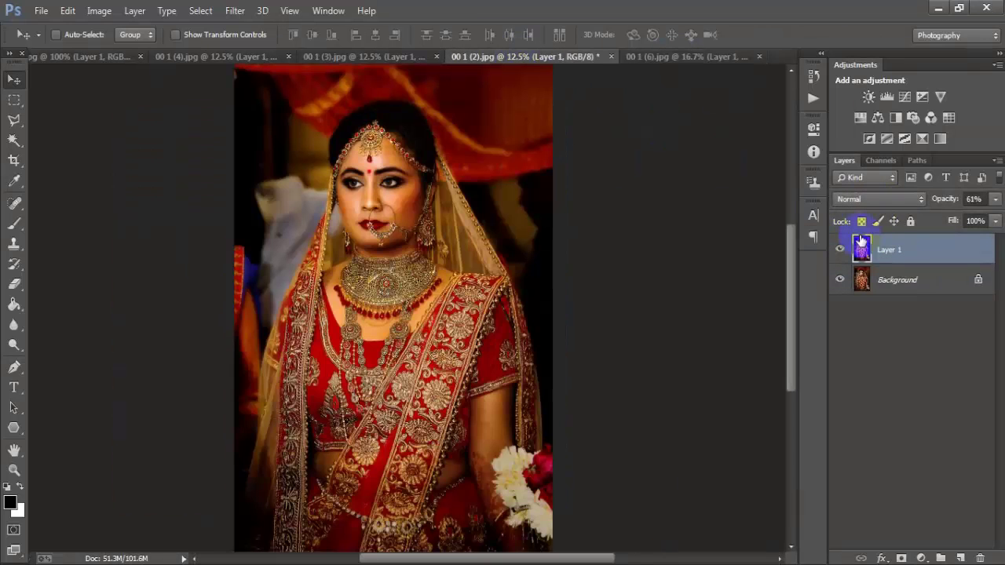
pyautogui.click(841, 249)
pyautogui.click(840, 250)
pyautogui.click(841, 250)
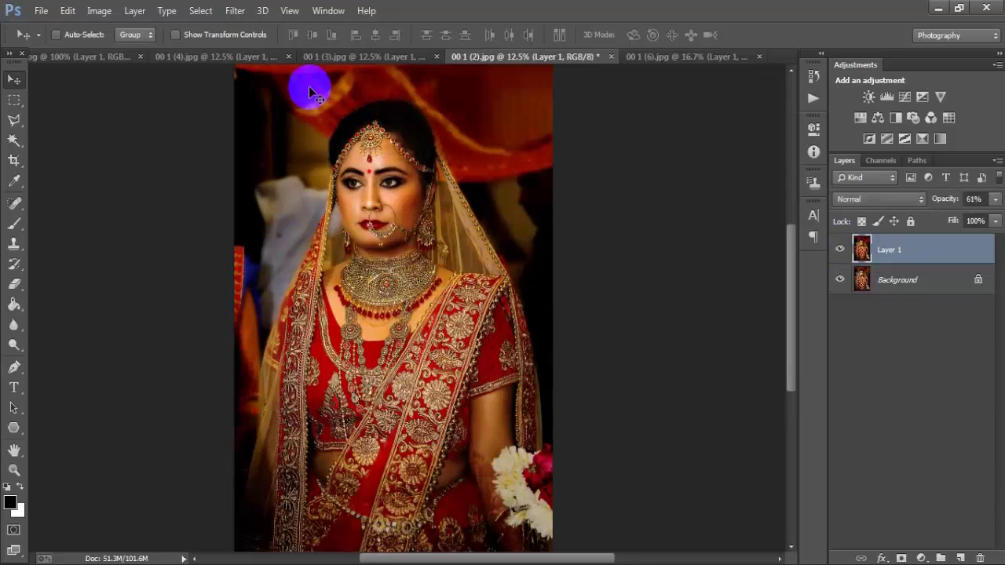
# Recheck 00 1 (3) and (4), then return to 00 1.jpg with Layer 1 hidden.
pyautogui.click(319, 59)
pyautogui.click(840, 246)
pyautogui.click(840, 247)
pyautogui.click(840, 247)
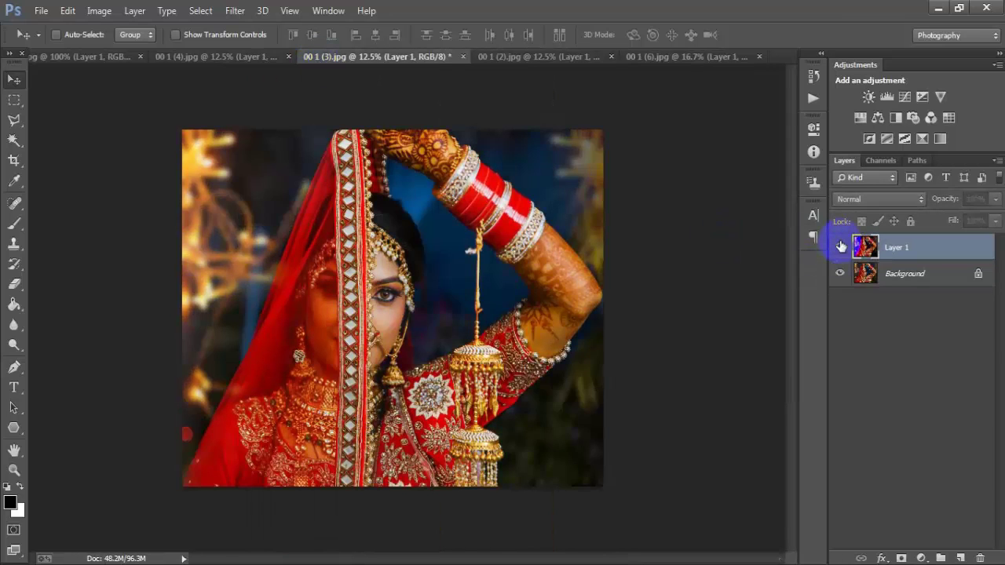
pyautogui.click(840, 247)
pyautogui.click(217, 57)
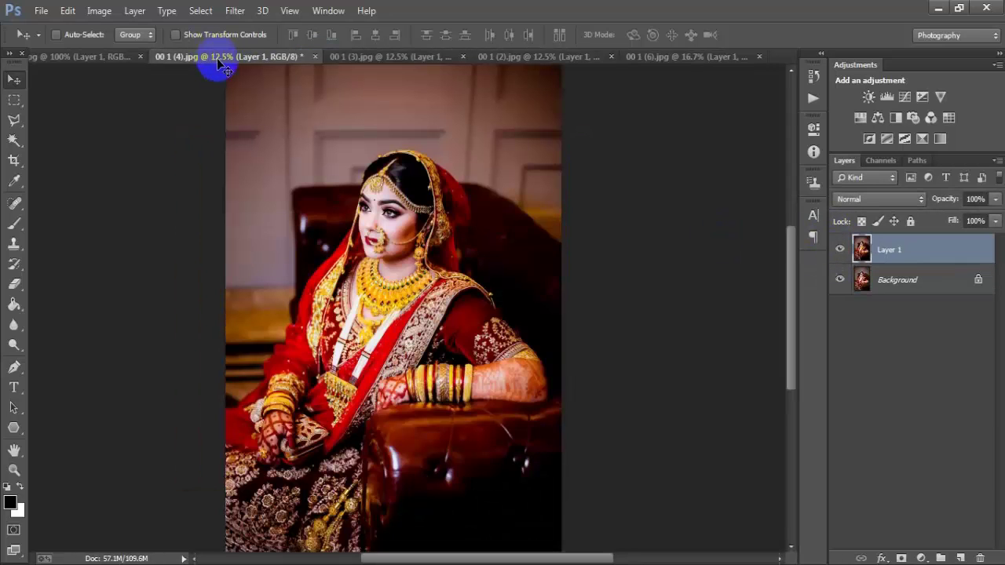
pyautogui.click(841, 249)
pyautogui.click(841, 248)
pyautogui.click(841, 248)
pyautogui.click(841, 248)
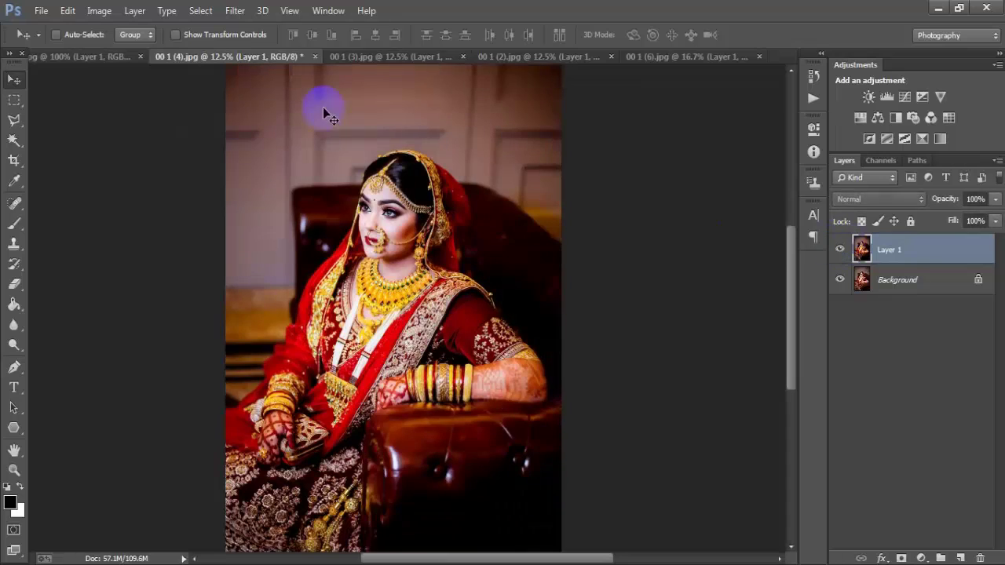
pyautogui.click(67, 58)
pyautogui.click(839, 249)
pyautogui.click(839, 249)
pyautogui.click(839, 249)
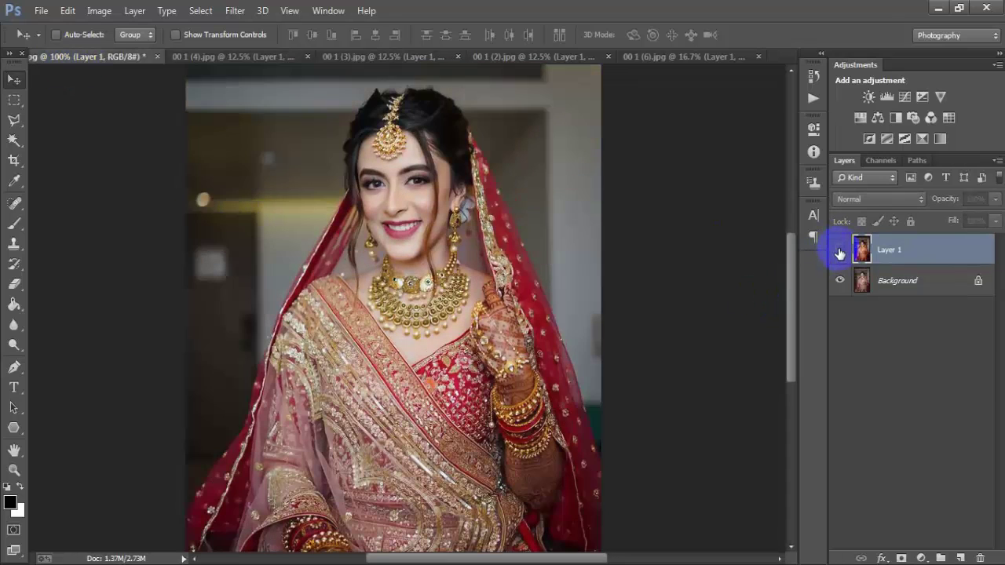
pyautogui.click(839, 249)
pyautogui.click(588, 513)
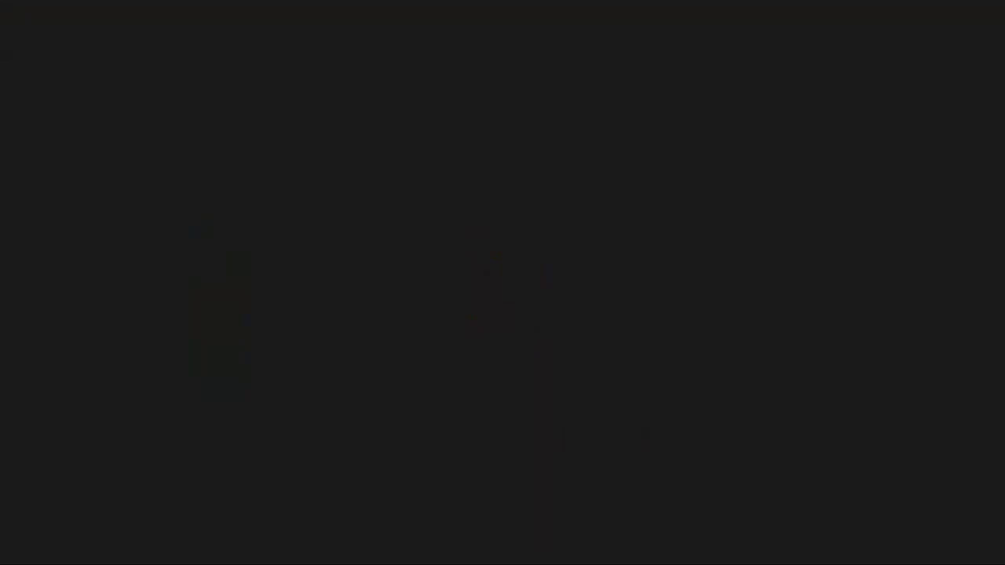